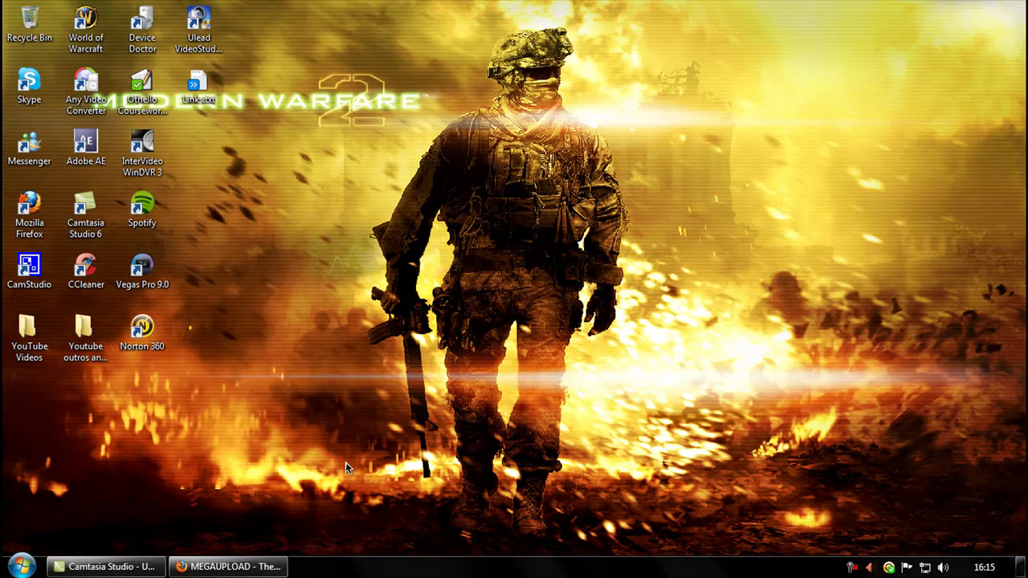
Step: Pass the captcha on the MW2 Intro.veg Megaupload page to reach its download options
left_click(277, 568)
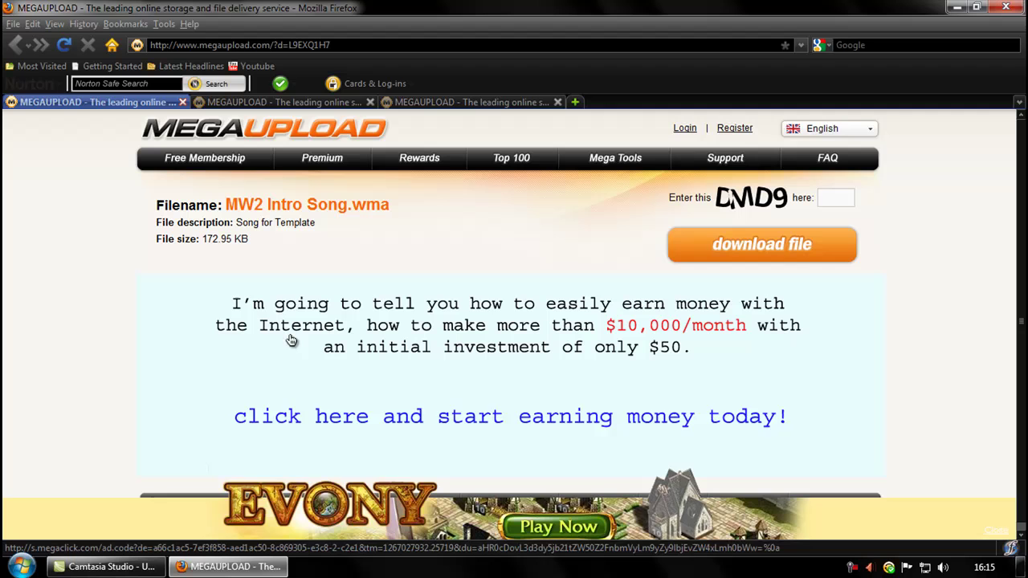
left_click(240, 107)
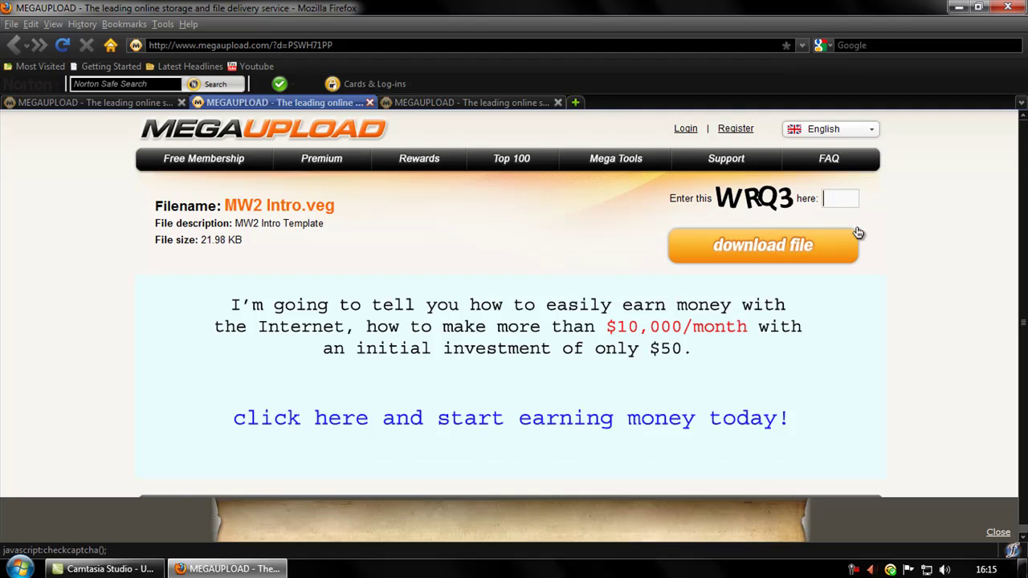
type("Q3")
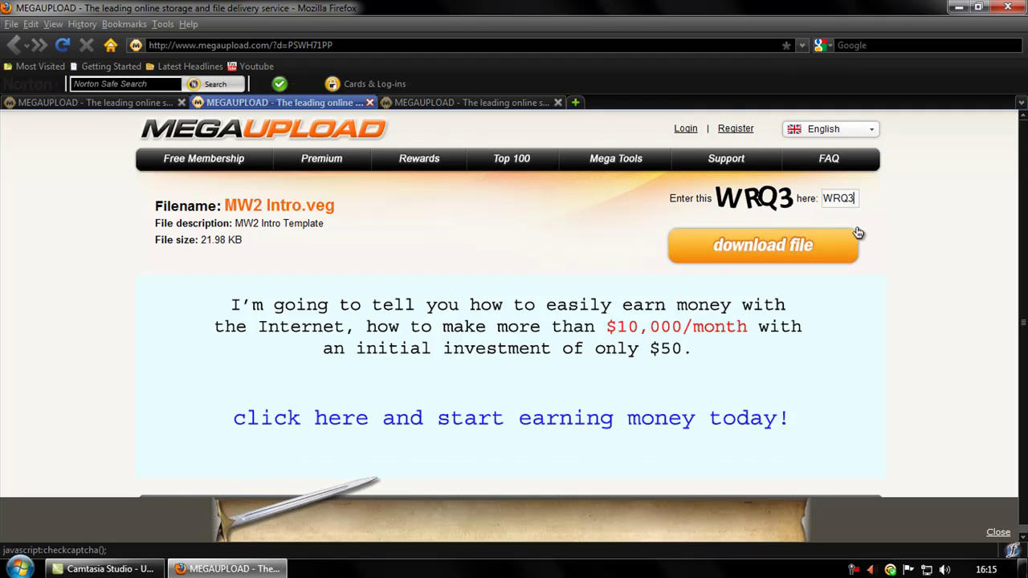
left_click(829, 241)
Step: Enter the captcha code on the BNKGOTHM.TTF font page and submit it
left_click(431, 103)
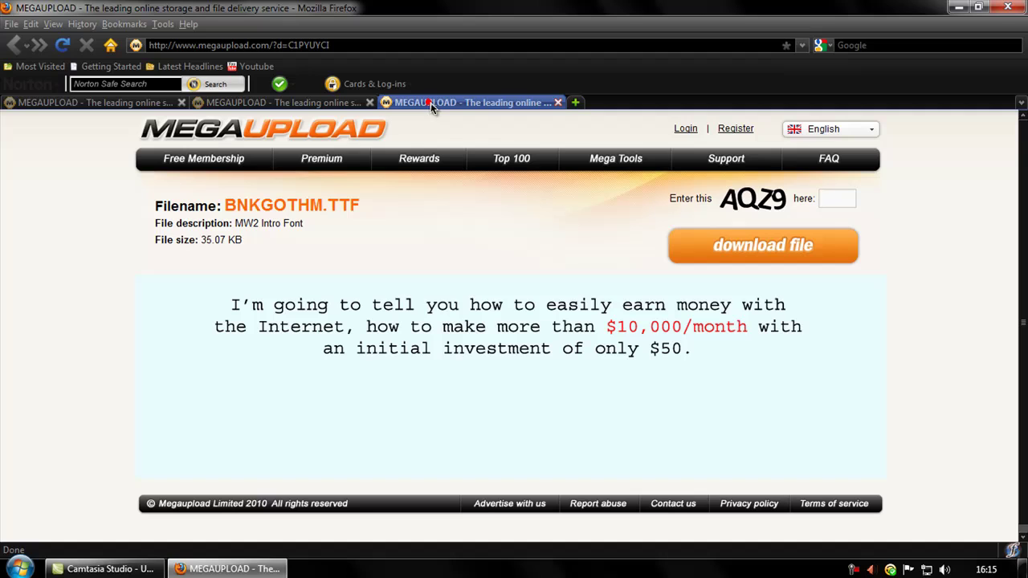
left_click(840, 199)
type("AQZ9")
left_click(828, 241)
Step: Enter the captcha code on the MW2 Intro Song page and submit it
key("ctrl+Tab")
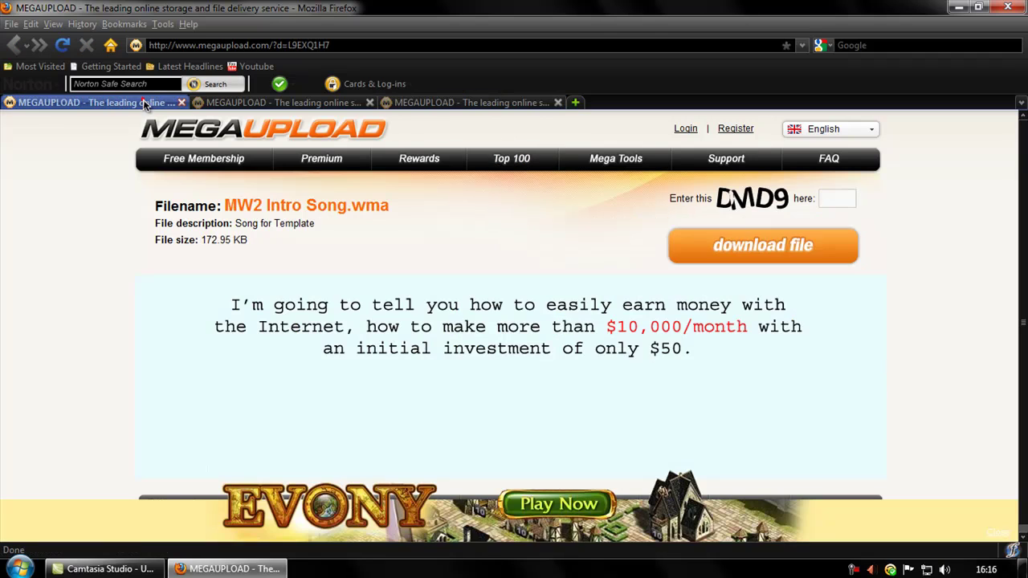
left_click(838, 201)
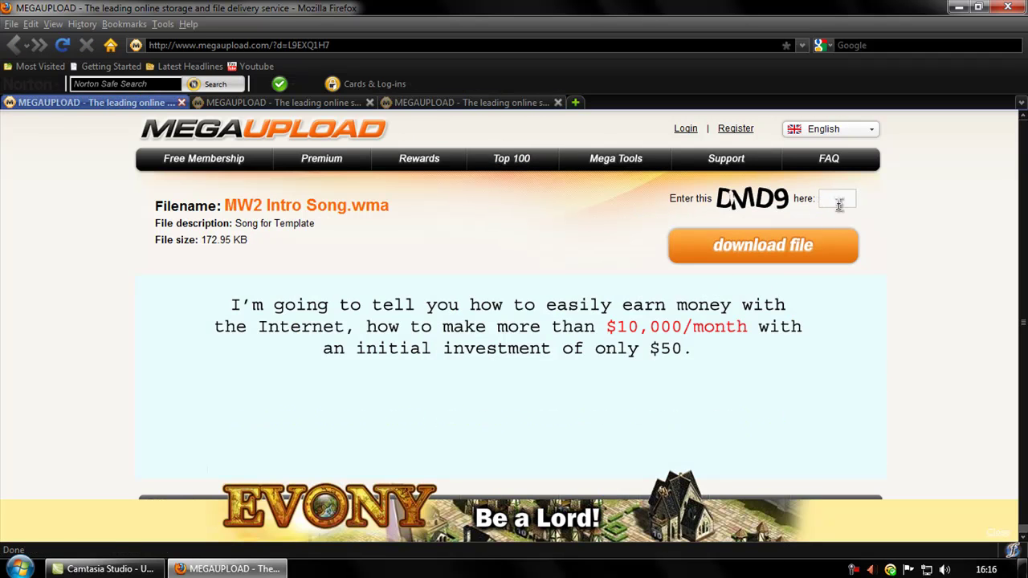
type("DMD9")
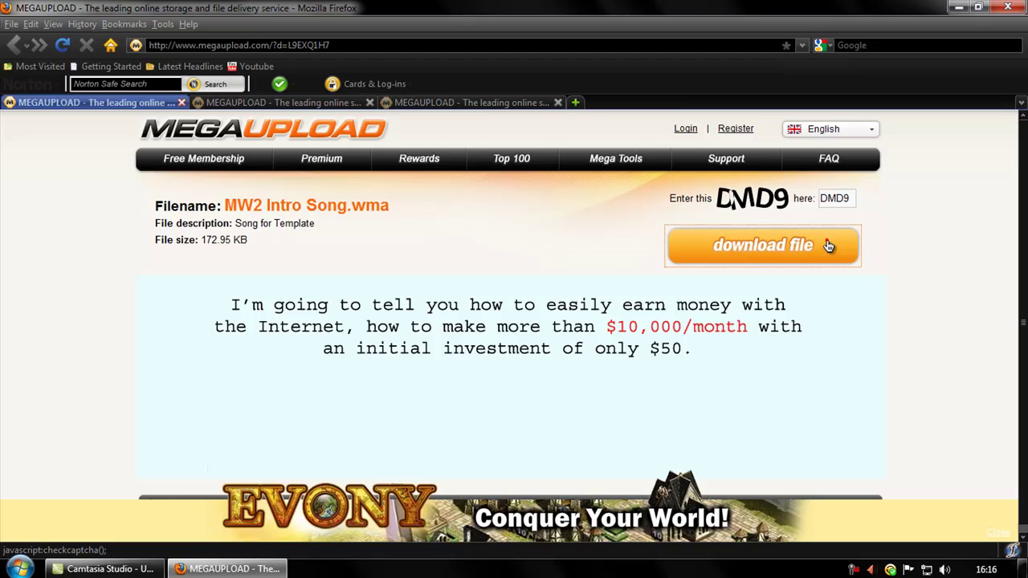
left_click(764, 245)
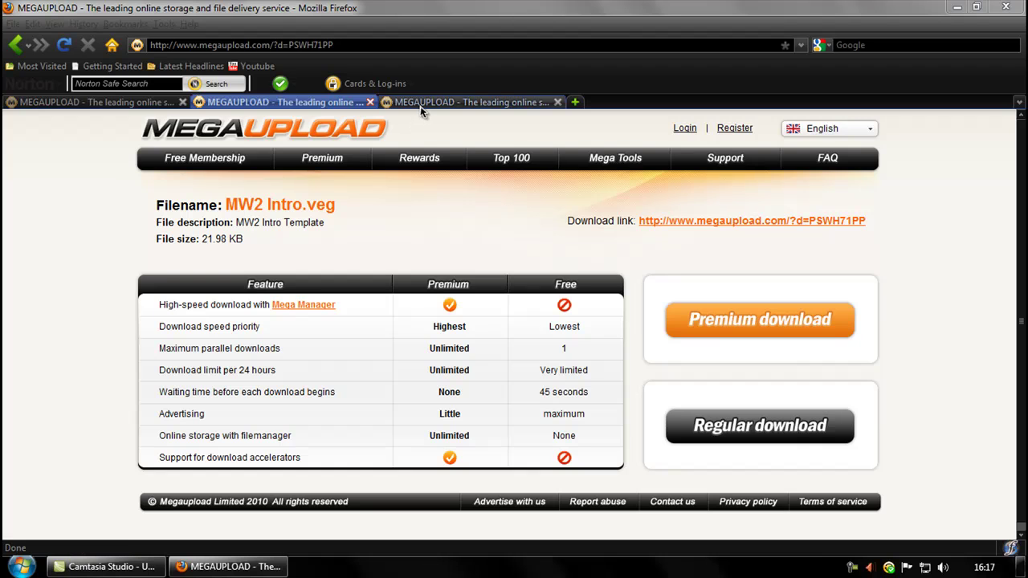
Step: Download and save MW2 Intro.veg and BNKGOTHM.TTF via Regular download
left_click(750, 430)
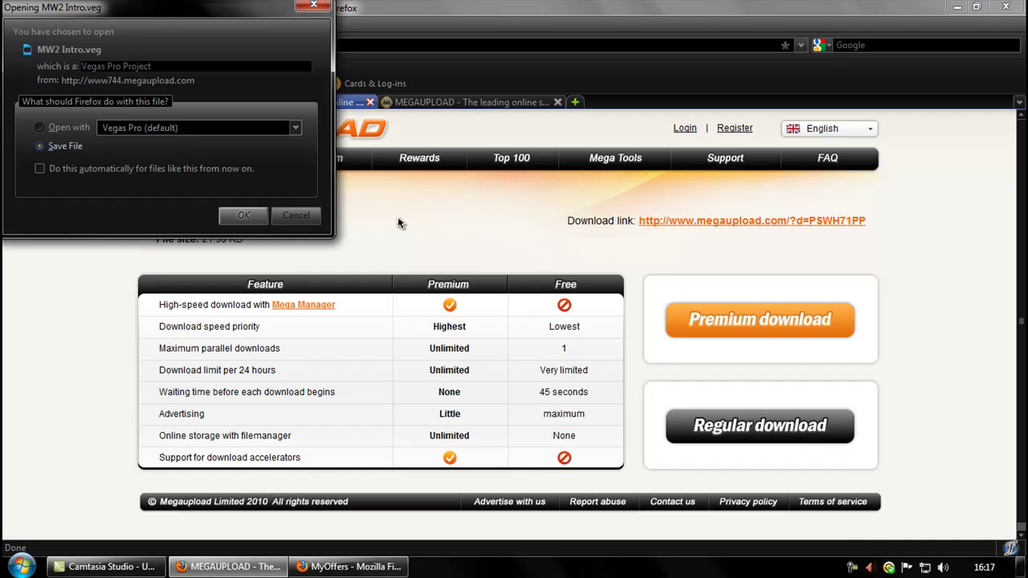
left_click(244, 214)
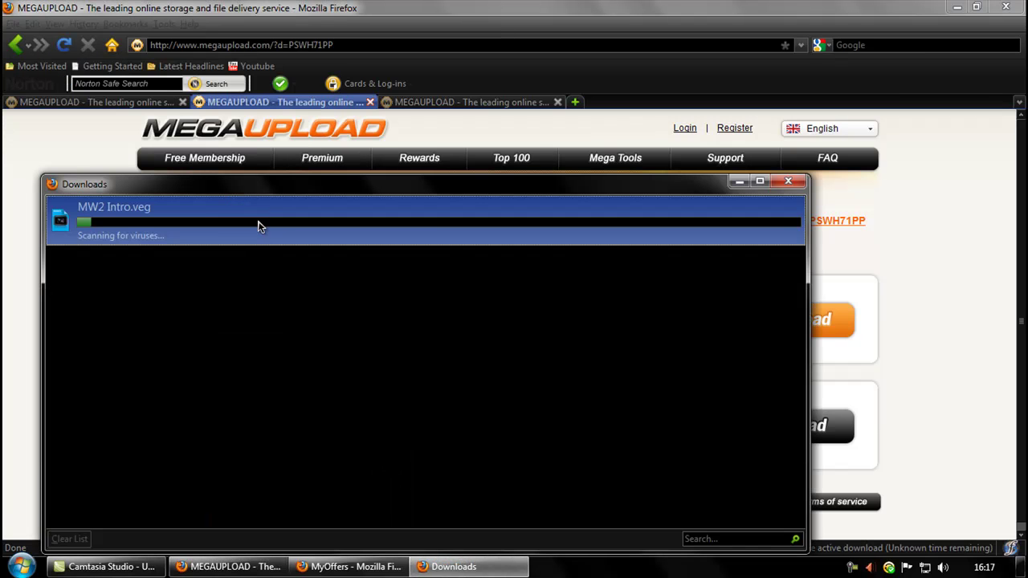
left_click(740, 181)
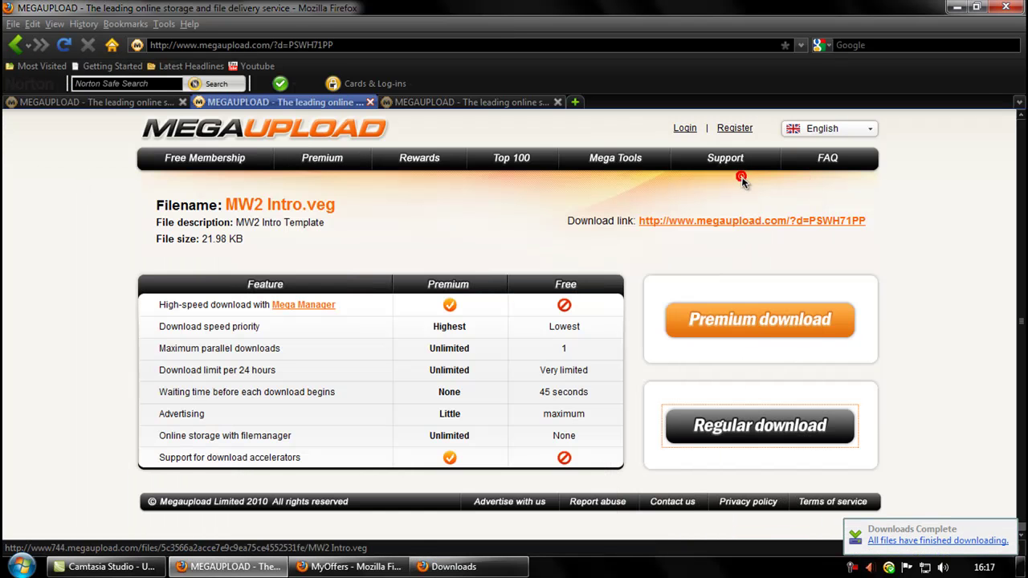
left_click(419, 104)
left_click(742, 440)
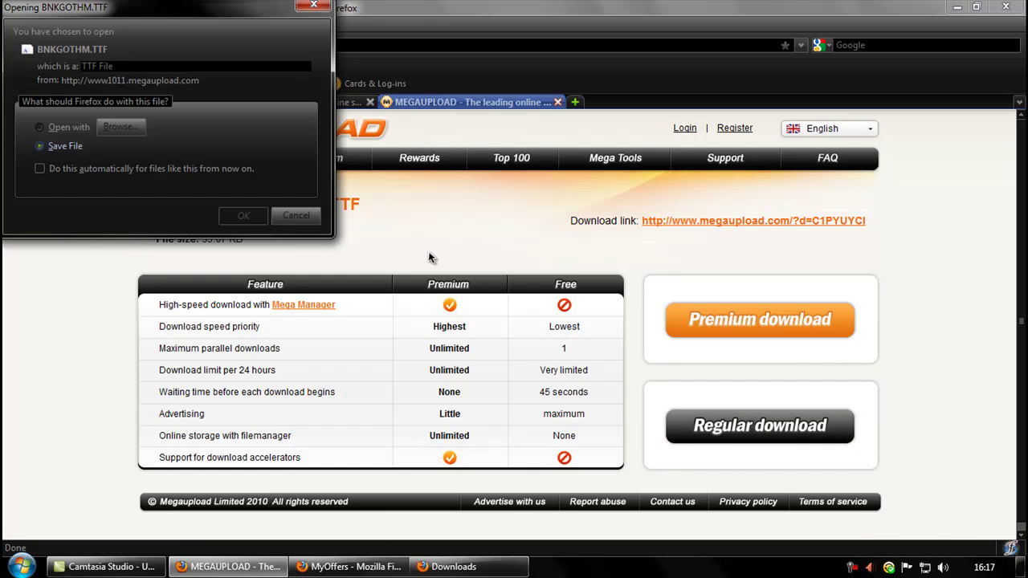
left_click(244, 215)
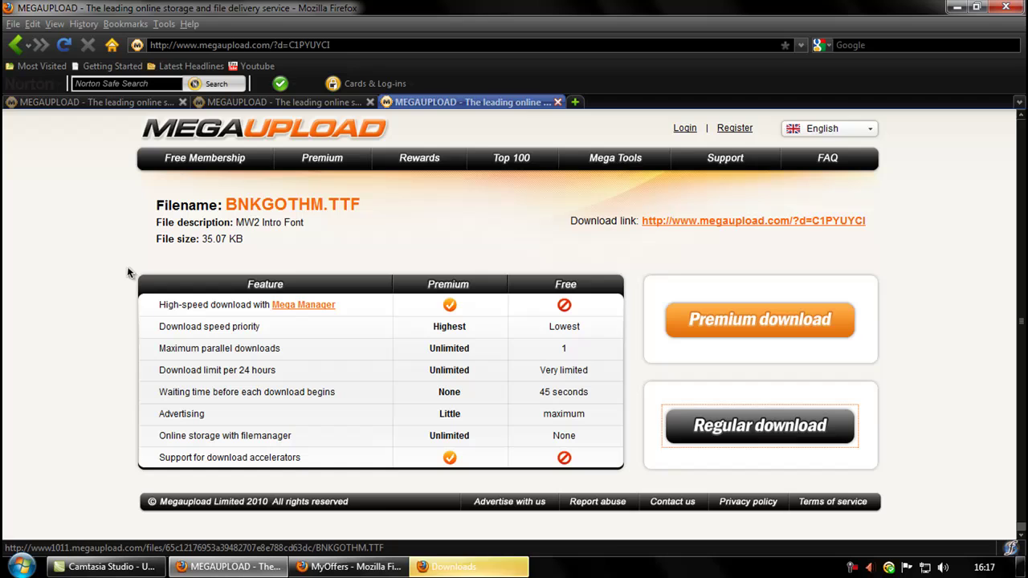
Step: Download MW2 Intro Song.wma, check the finished downloads, and close the MyOffers pop-up
left_click(115, 103)
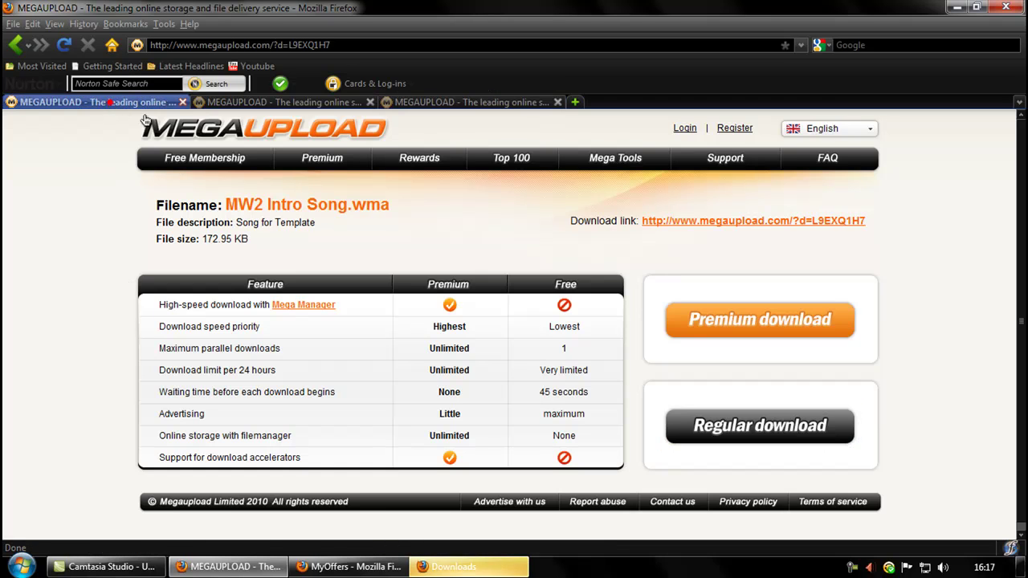
left_click(764, 429)
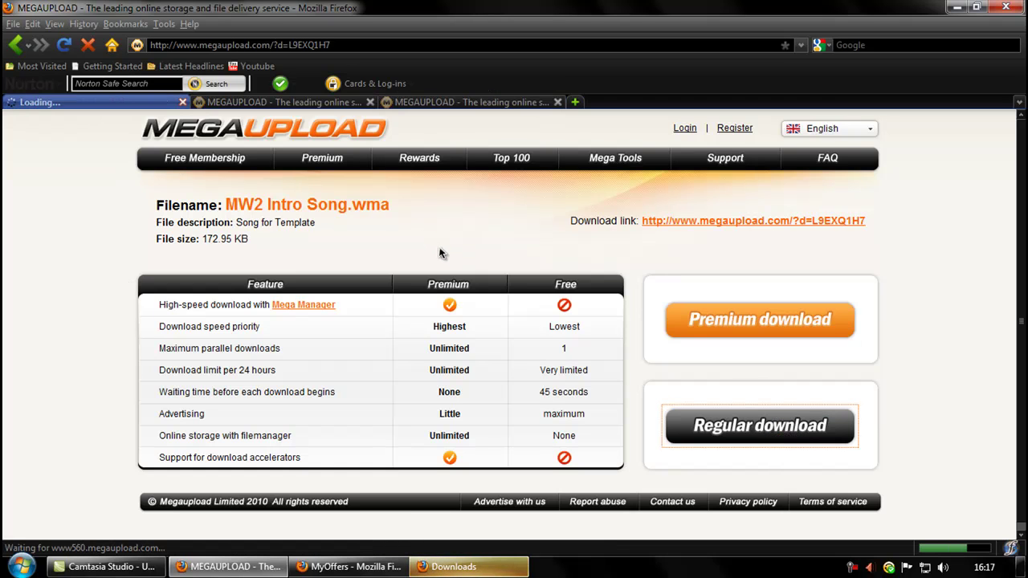
left_click(243, 216)
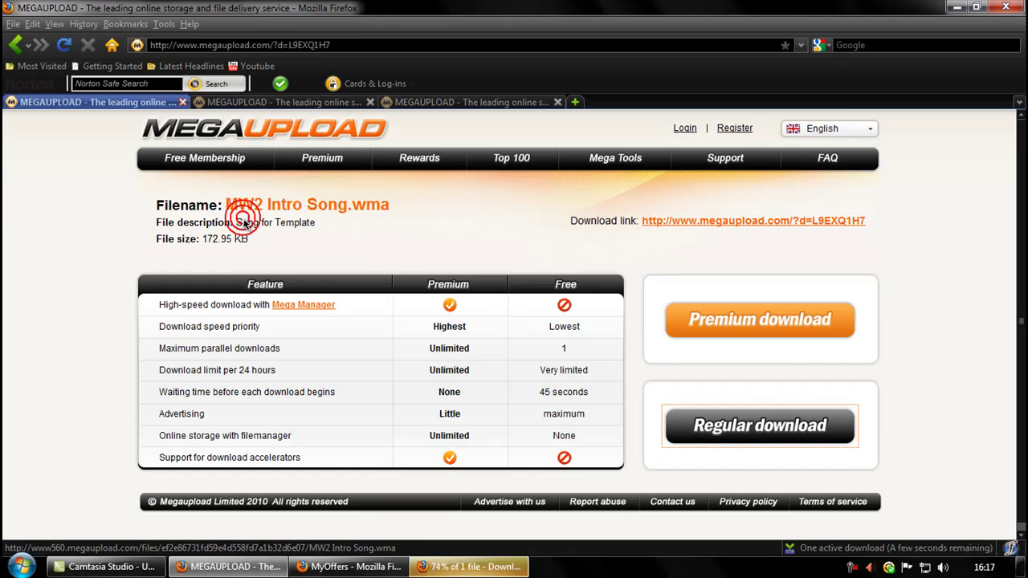
left_click(473, 568)
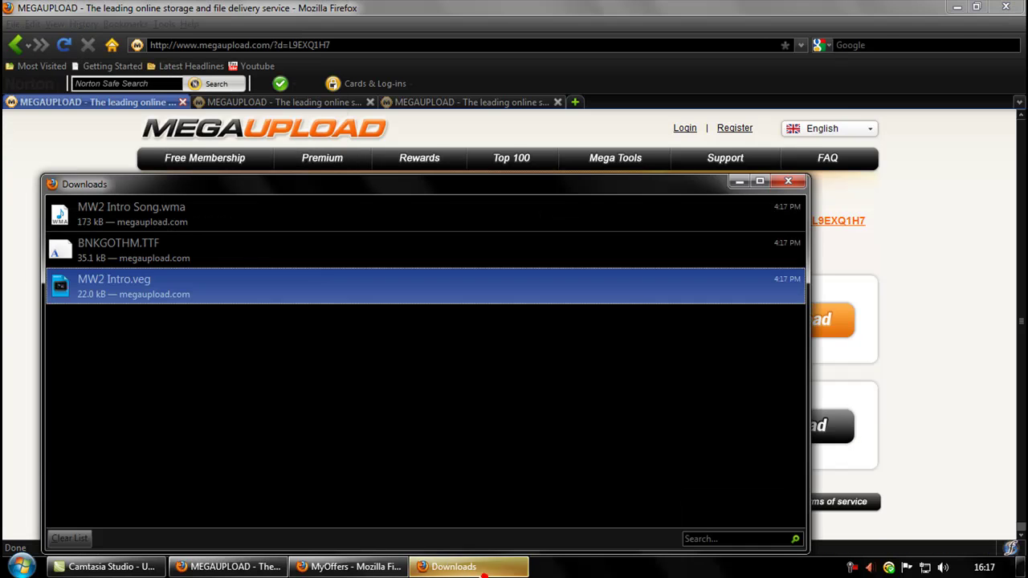
left_click(474, 568)
left_click(351, 568)
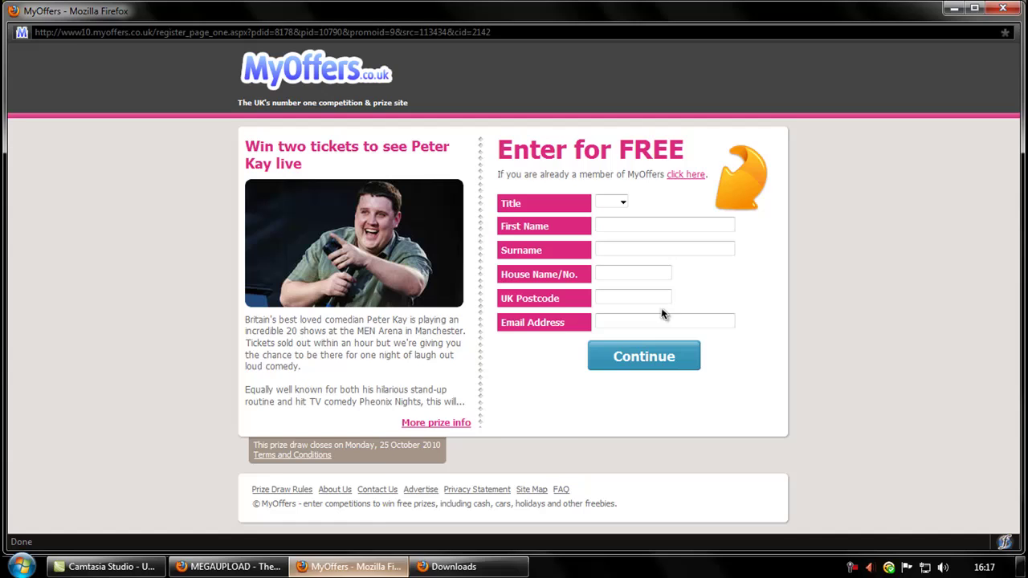
left_click(1014, 10)
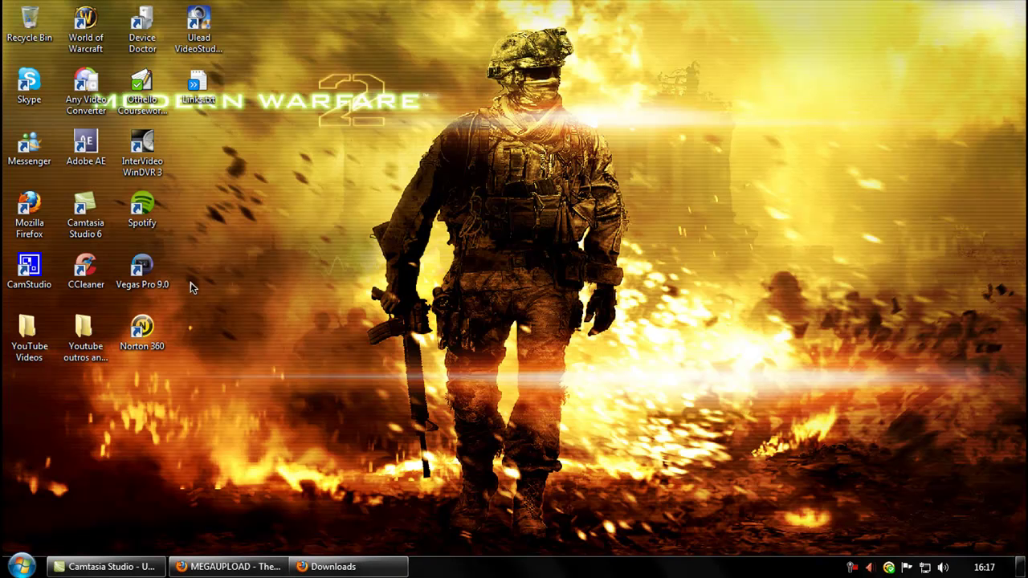
Step: Launch Vegas Pro 9.0 and point the missing song to MW2 Intro Song.wma in Downloads
double_click(141, 269)
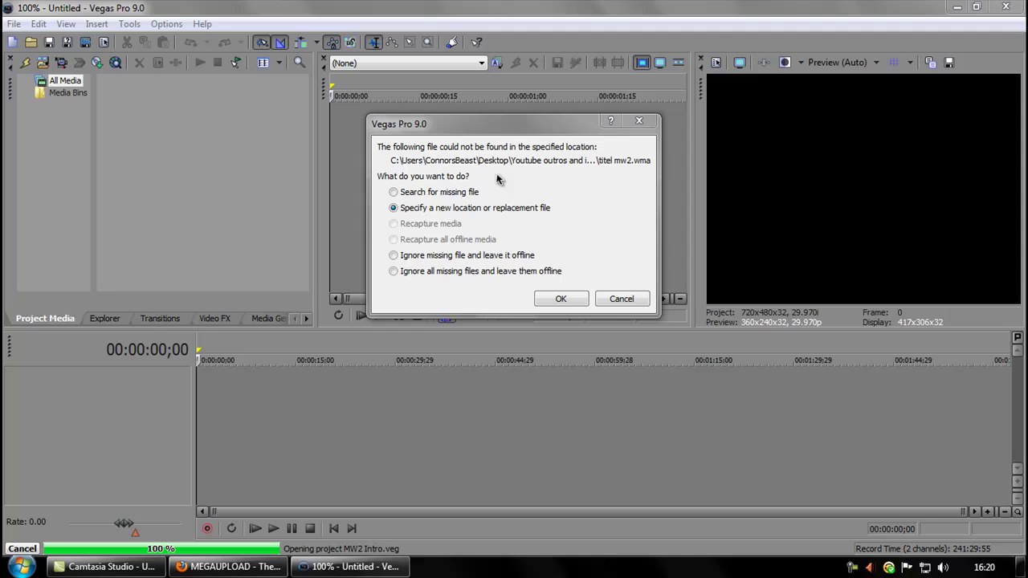
left_click(394, 209)
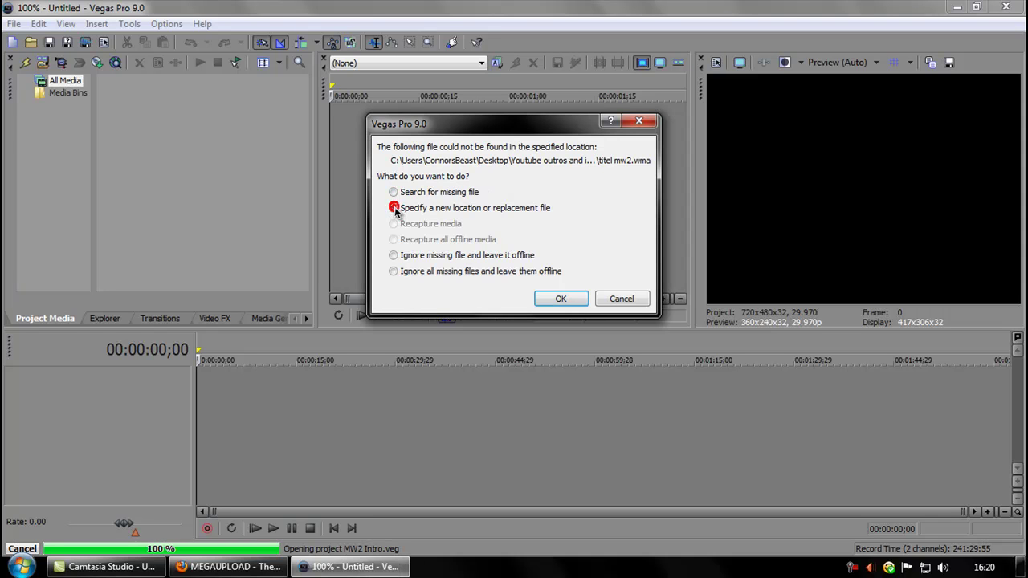
left_click(560, 299)
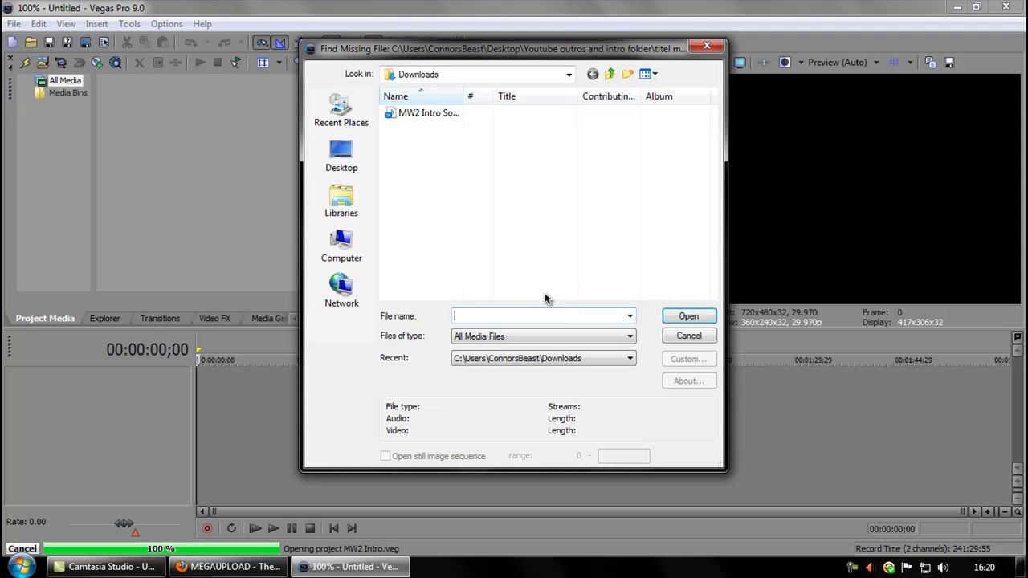
left_click(411, 113)
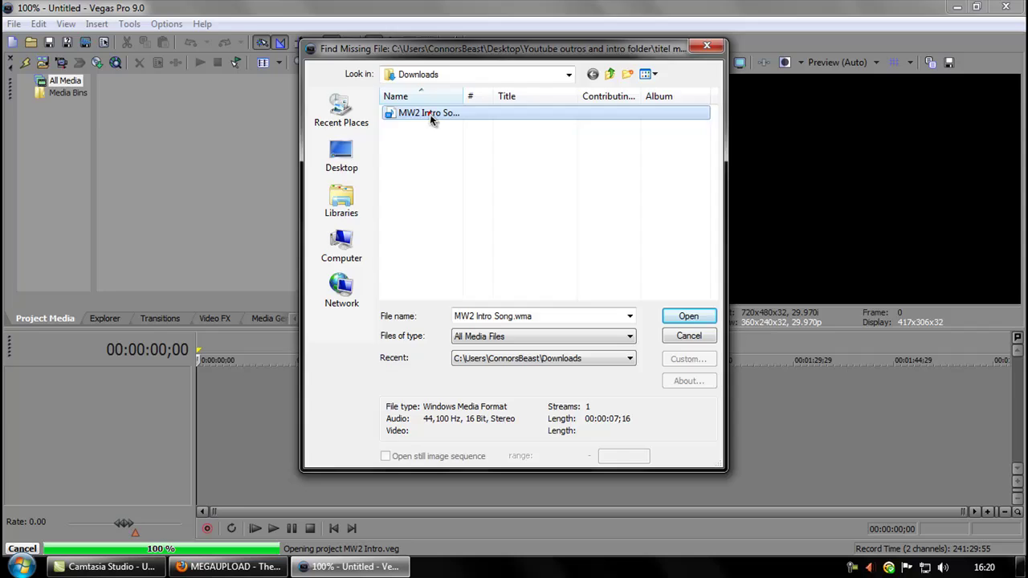
double_click(430, 114)
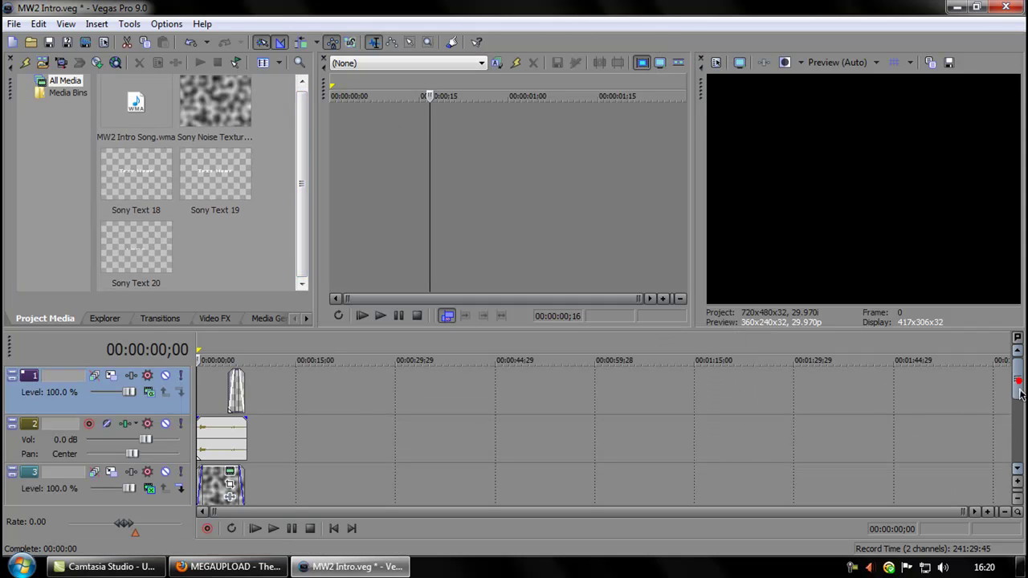
mouse_move(1021, 392)
left_mouse_down()
mouse_move(1020, 450)
mouse_move(1010, 389)
left_mouse_up()
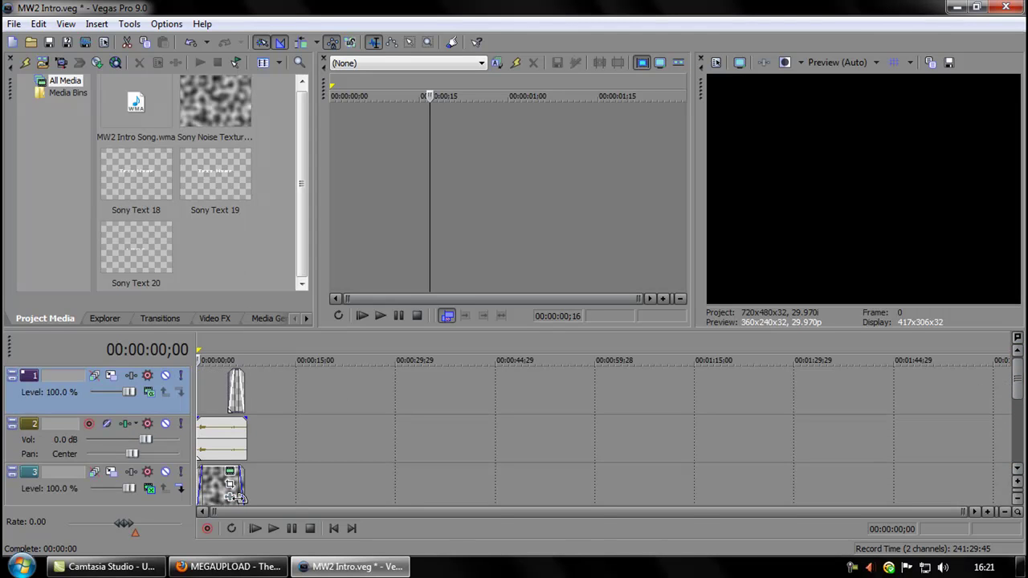
left_click(273, 529)
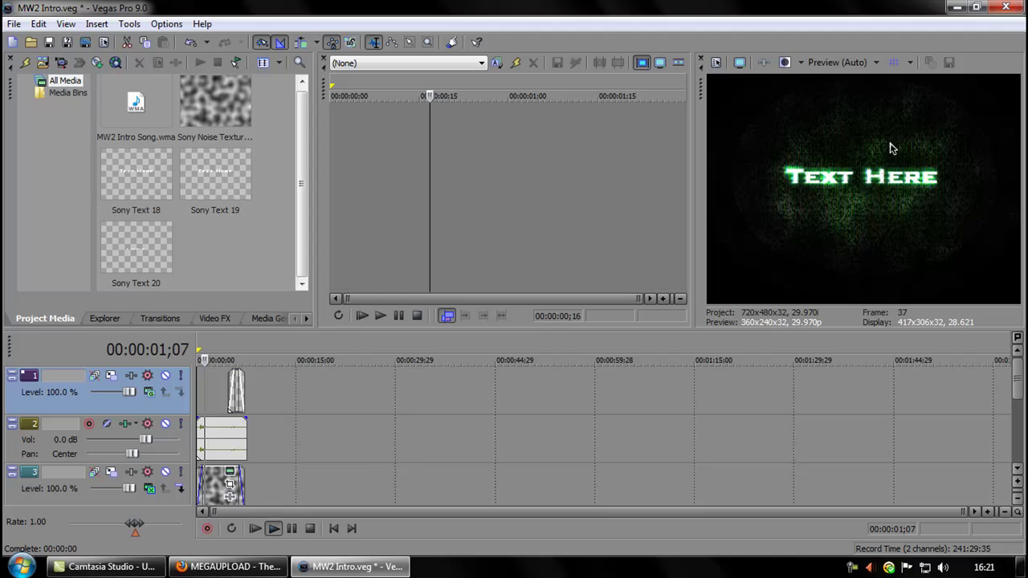
left_click(311, 530)
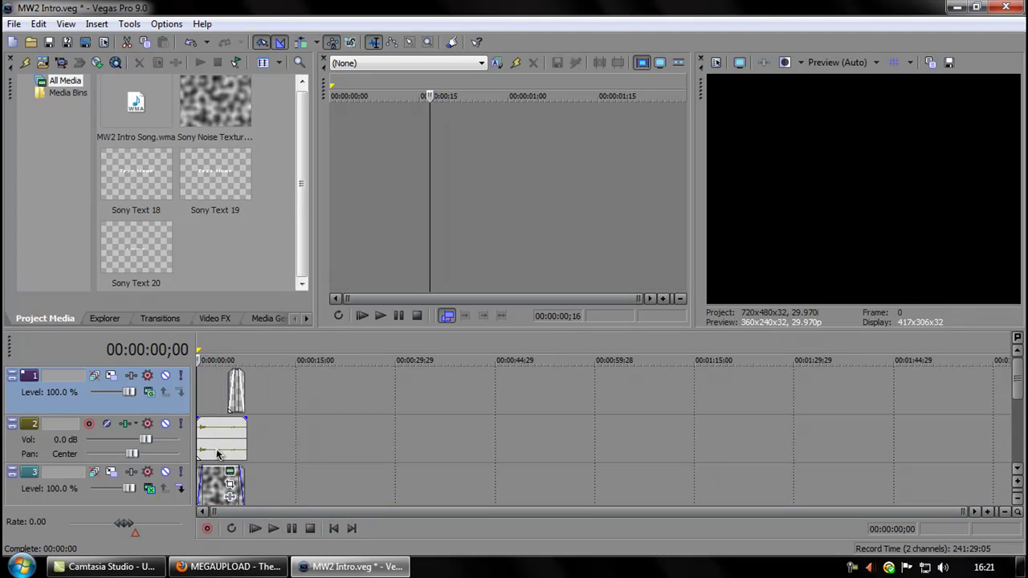
Step: Open Edit Generated Media for the Sony Noise Texture event on track 3
right_click(218, 480)
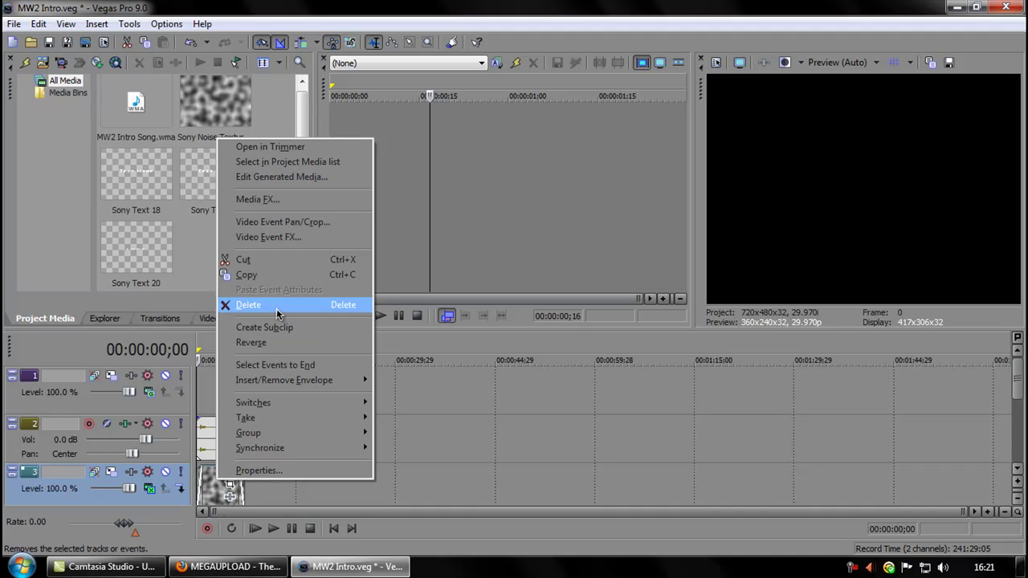
left_click(273, 179)
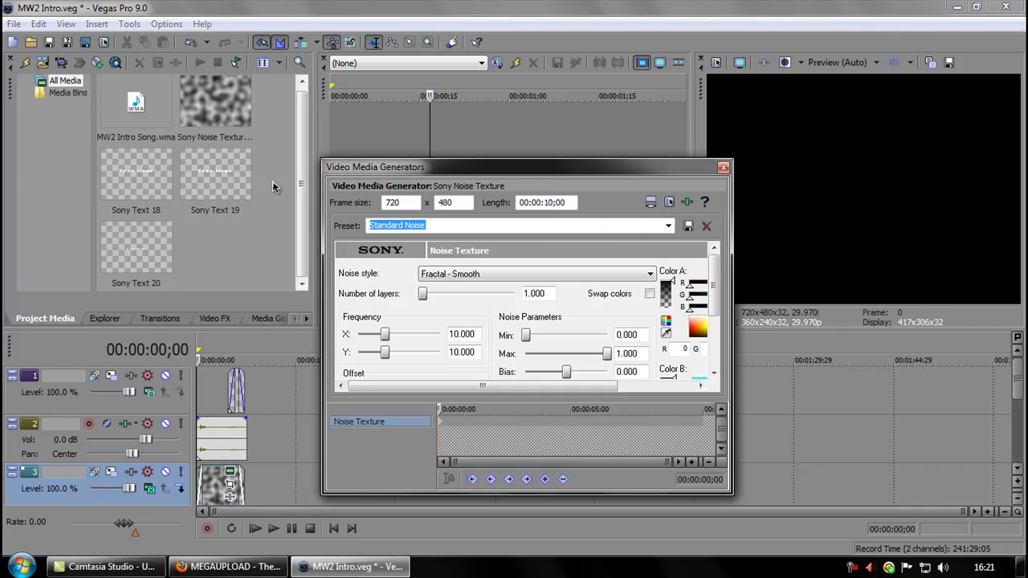
Step: Change the track 4 Sony Text event from 'Text Here' to 'Test 1 2 3'
left_click(724, 168)
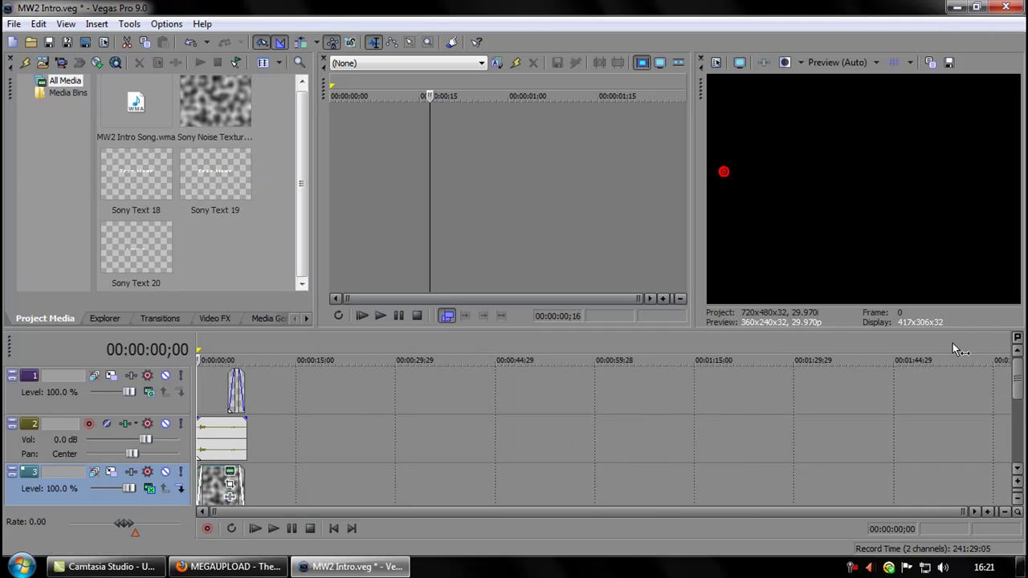
left_click_drag(1020, 390, 1019, 426)
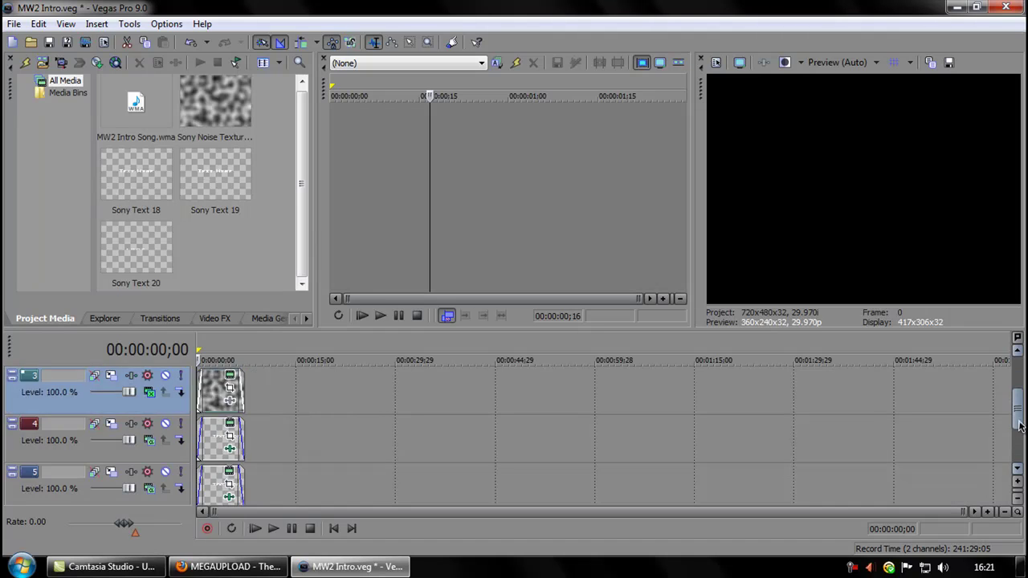
right_click(214, 444)
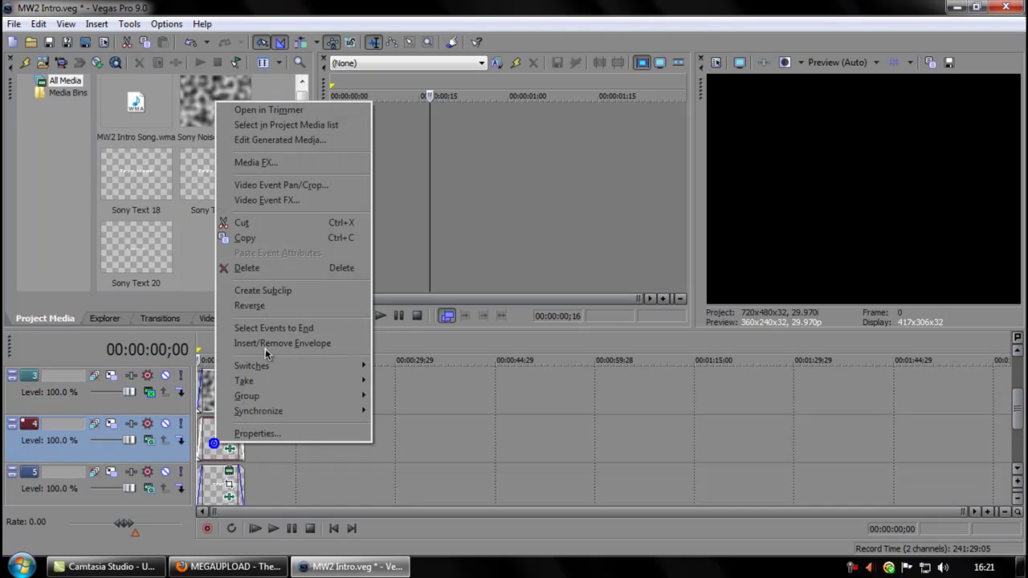
left_click(287, 140)
left_click_drag(652, 348, 42, 323)
key("Delete")
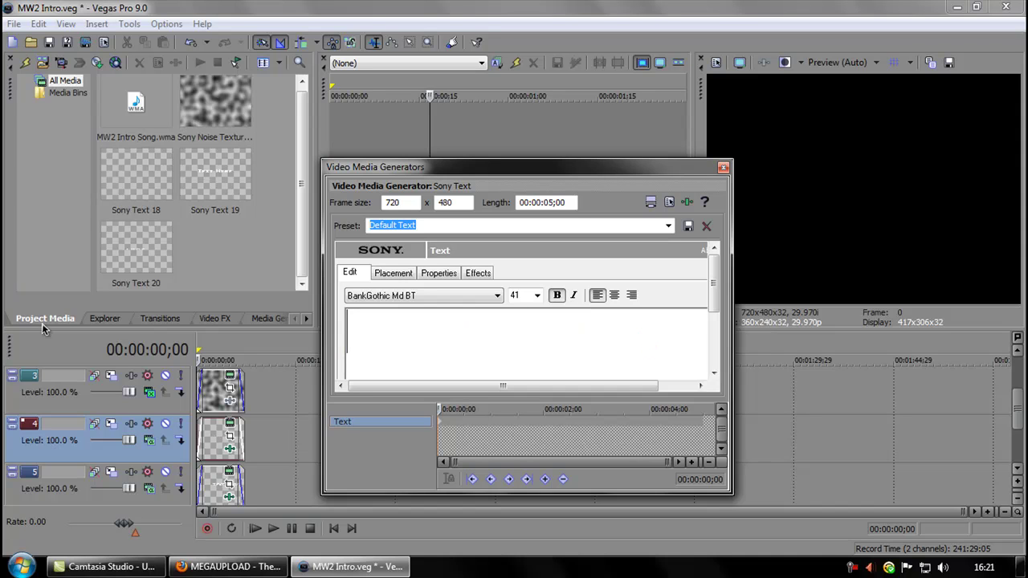
type("Test 1 2 3")
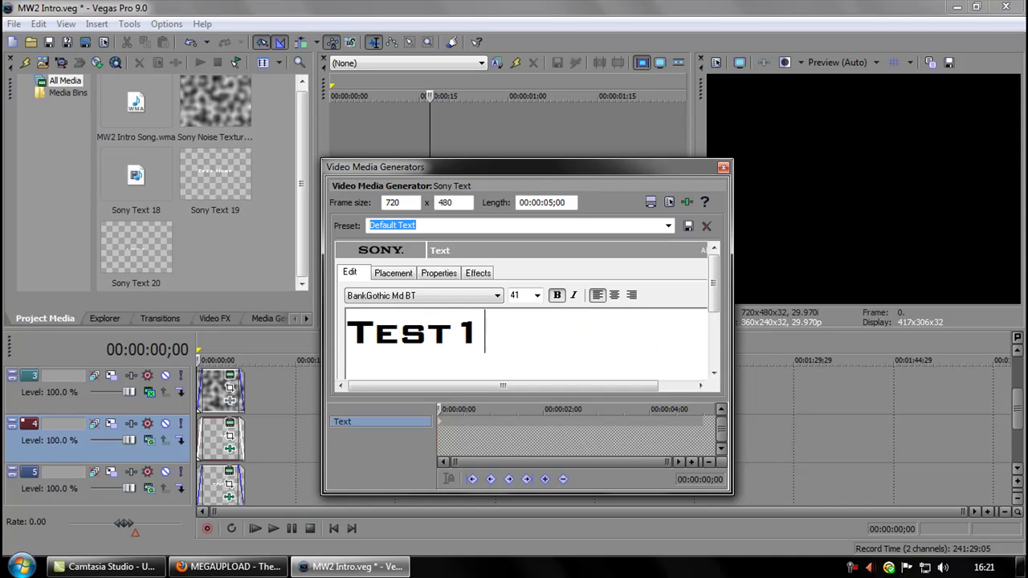
left_click(723, 169)
Step: Change the track 5 Sony Text event from 'Text Here' to 'Test 1 2 3'
right_click(222, 480)
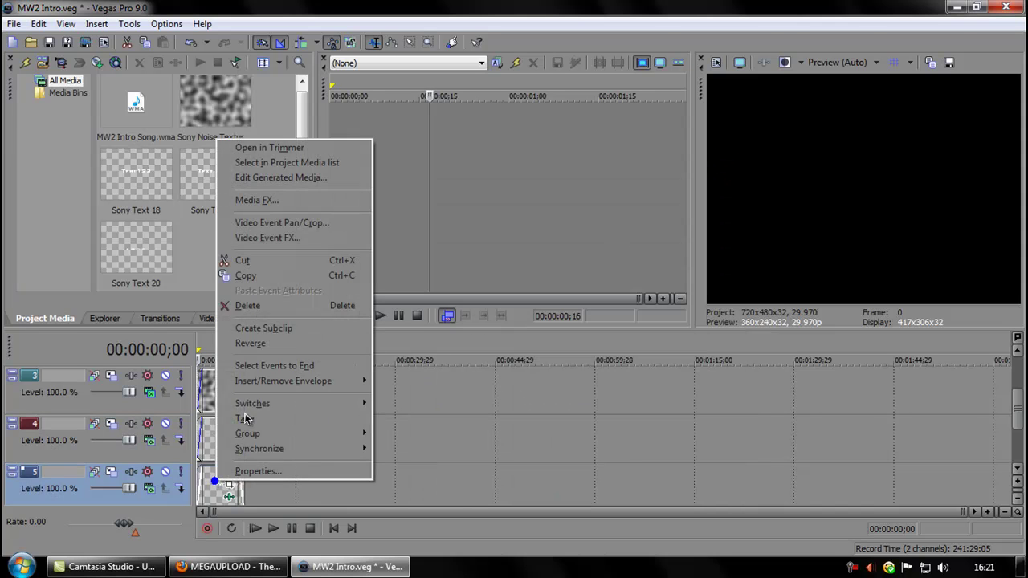
left_click(249, 178)
triple_click(631, 332)
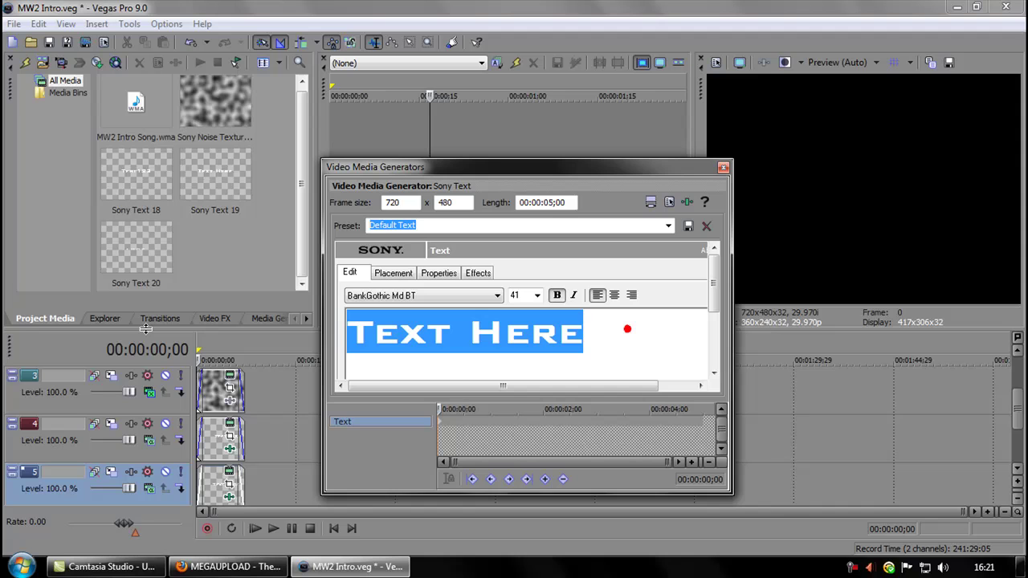
key("BackSpace")
type("T")
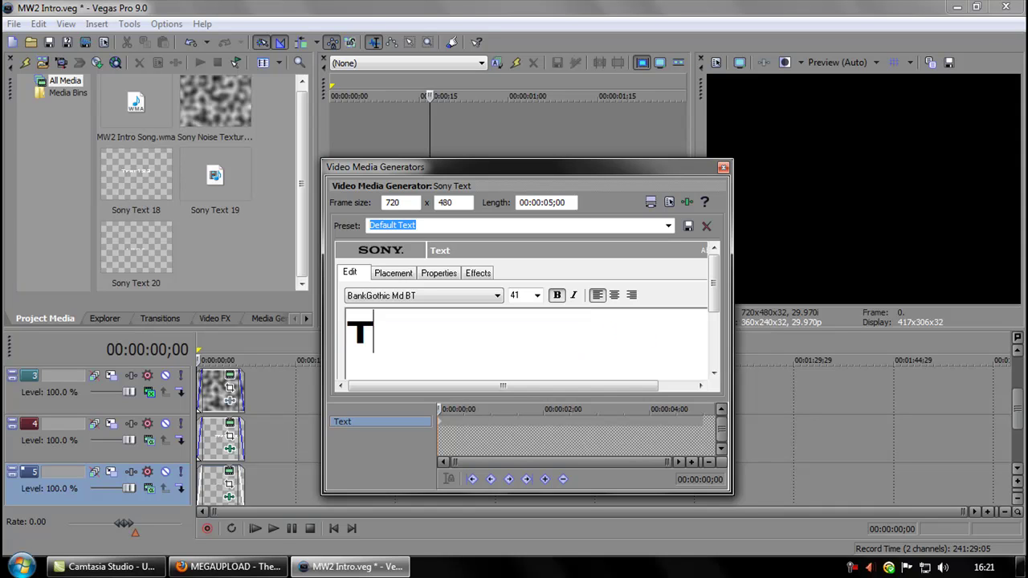
type("est 1 2 3")
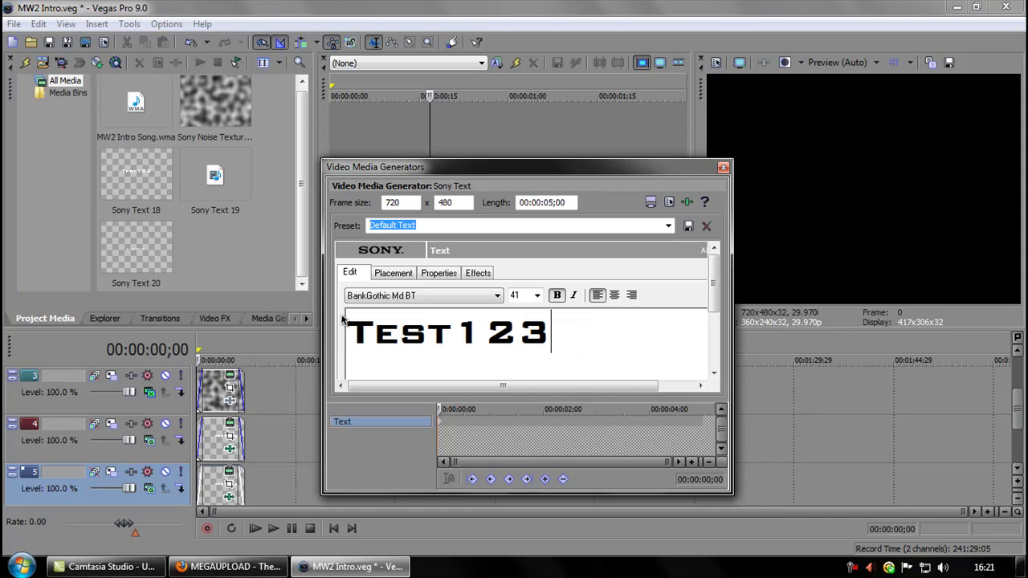
left_click(723, 167)
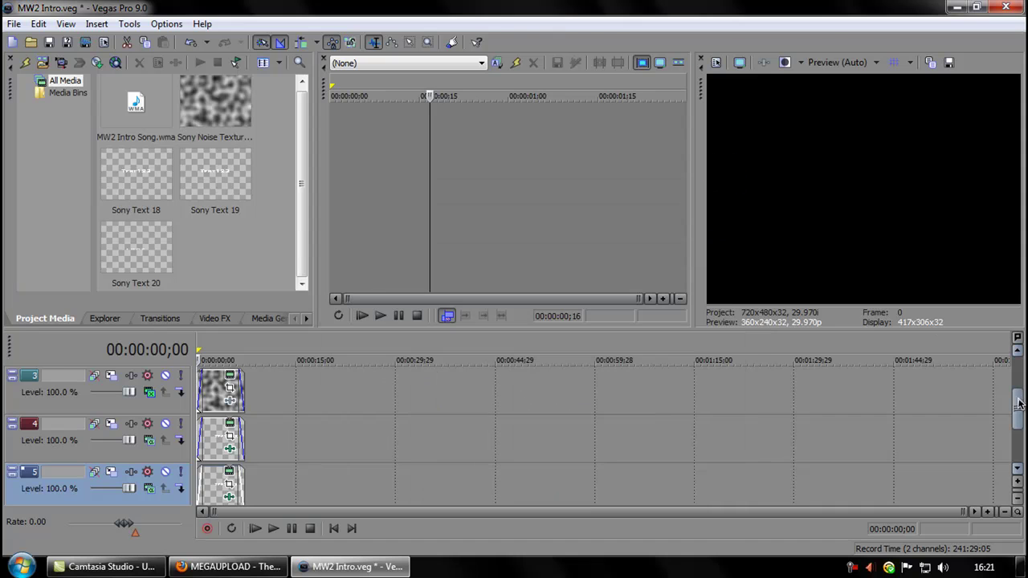
left_click_drag(1016, 418, 1017, 378)
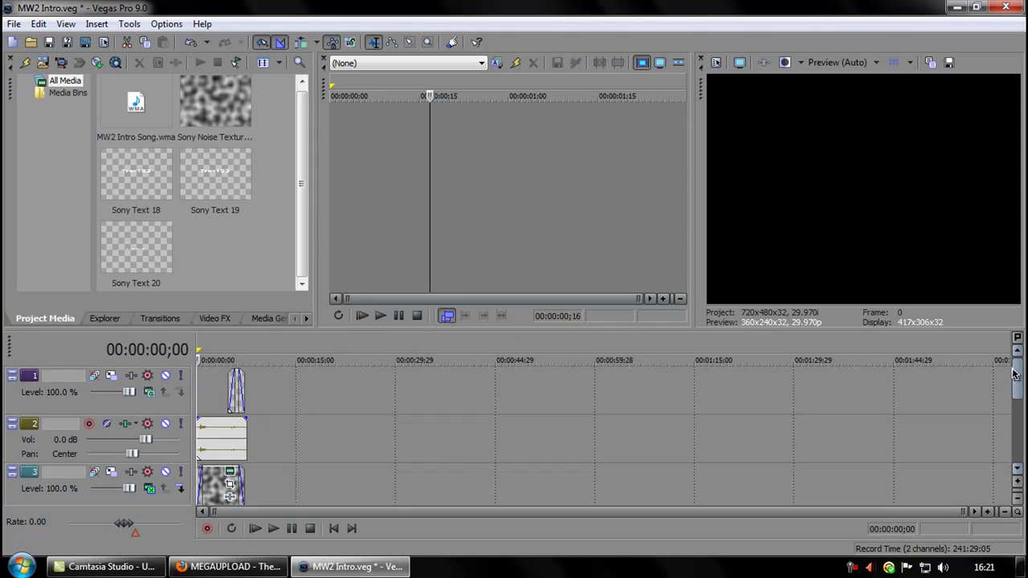
left_click(273, 528)
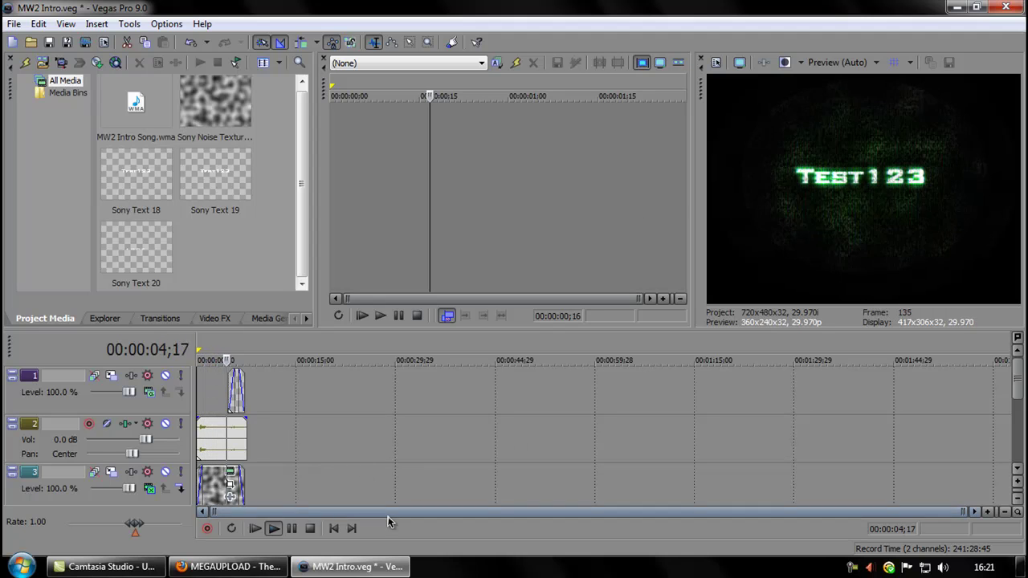
left_click(310, 530)
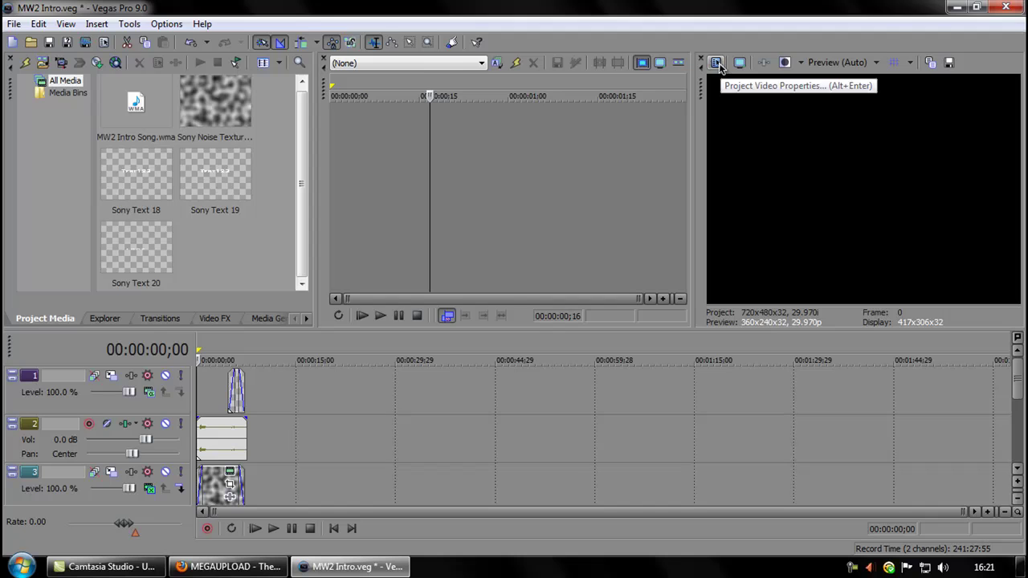
Step: Apply the HDV 720-30p template (1280x720) with Best full-resolution rendering quality
left_click(719, 63)
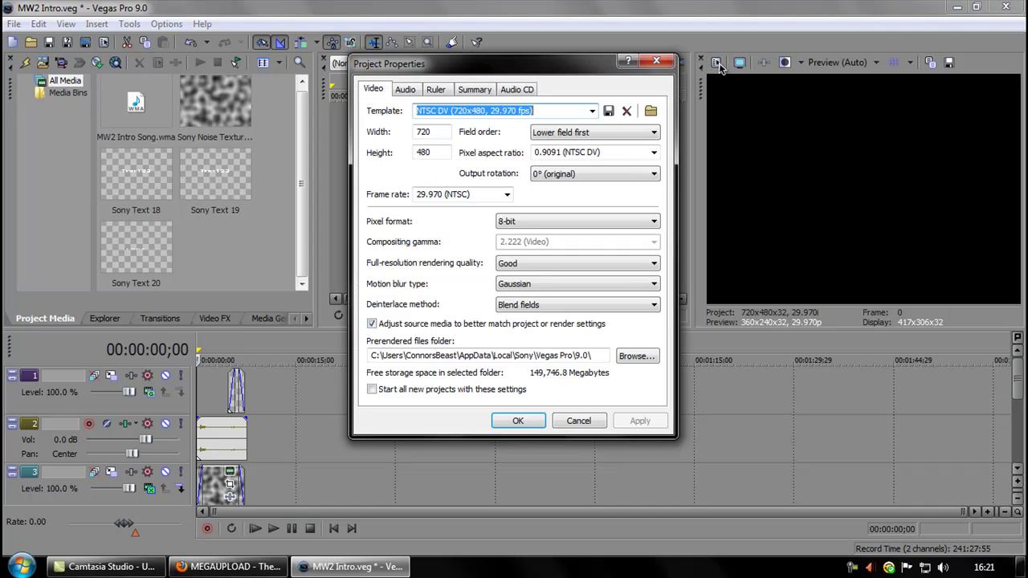
left_click(592, 112)
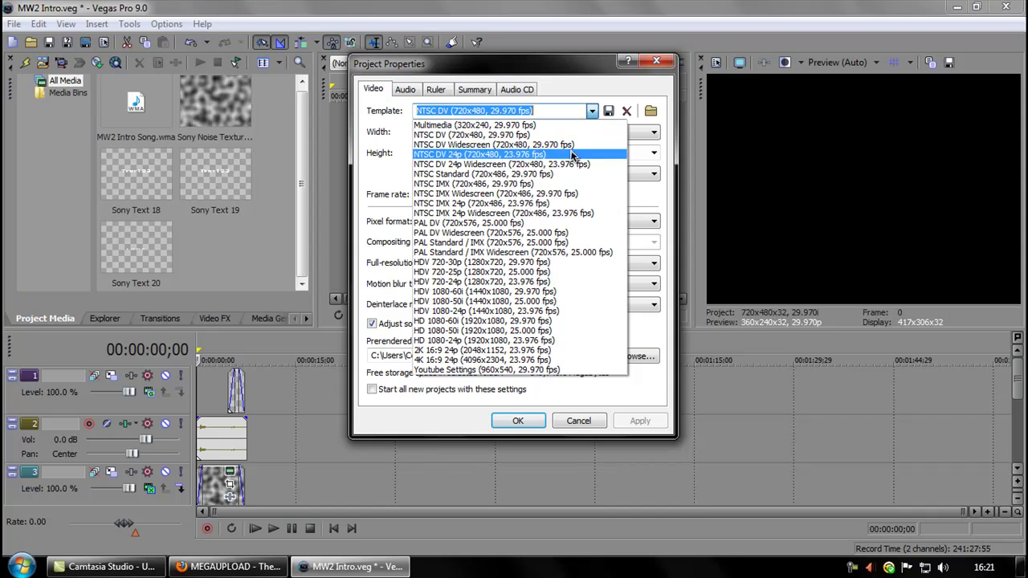
left_click(464, 265)
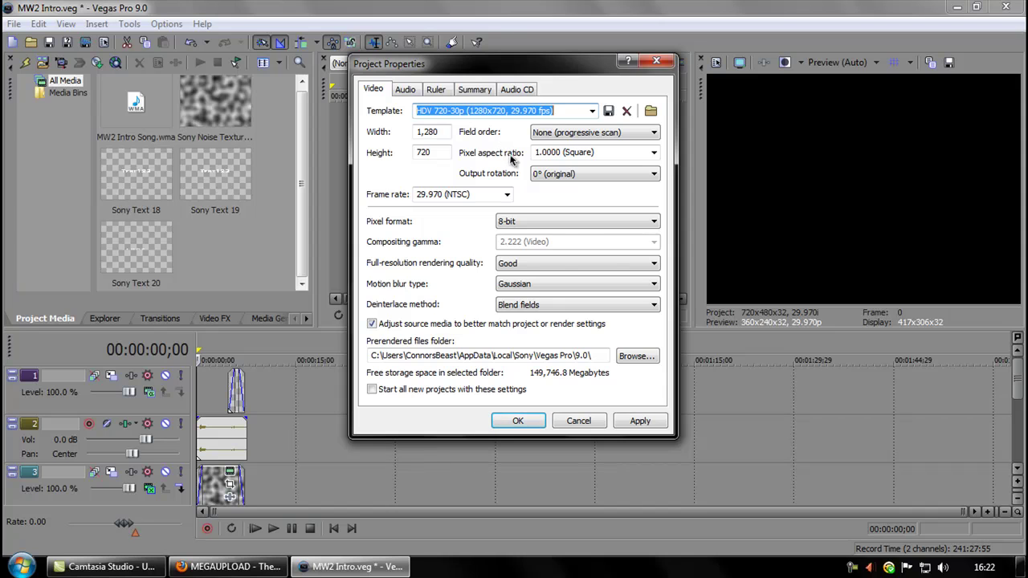
left_click(545, 268)
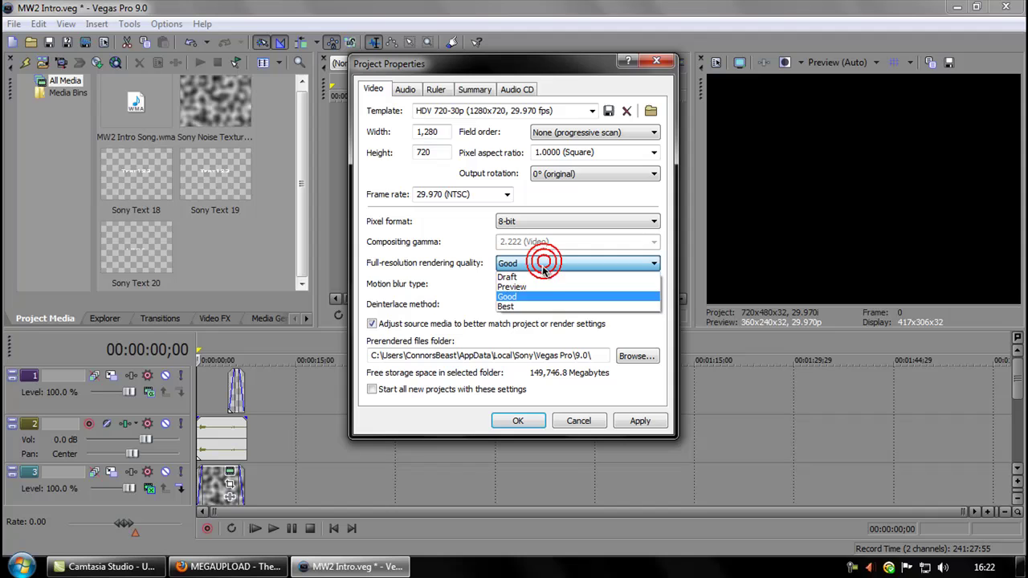
left_click(526, 306)
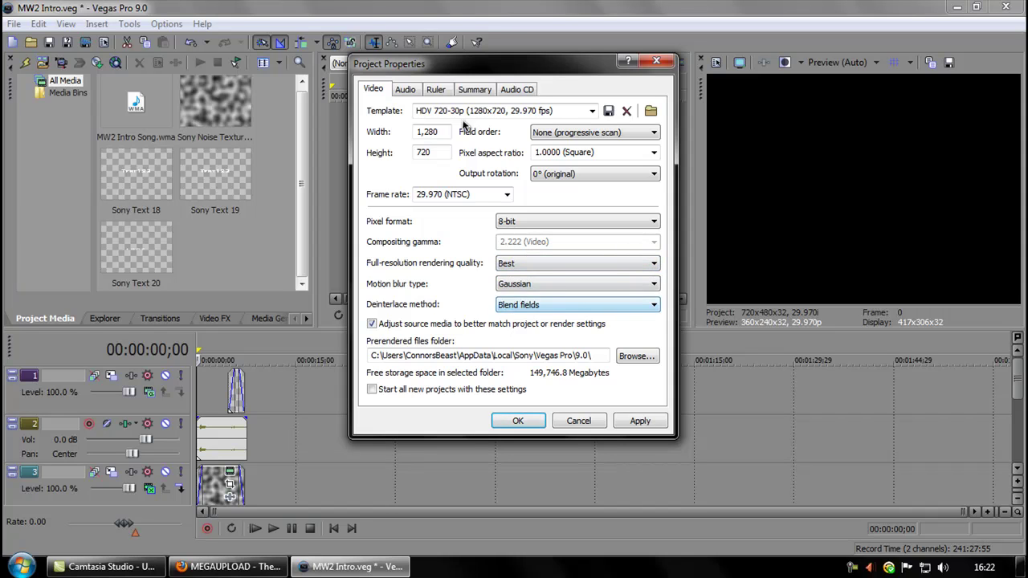
Step: Set audio resample and stretch quality to Best and apply the project properties
left_click(405, 92)
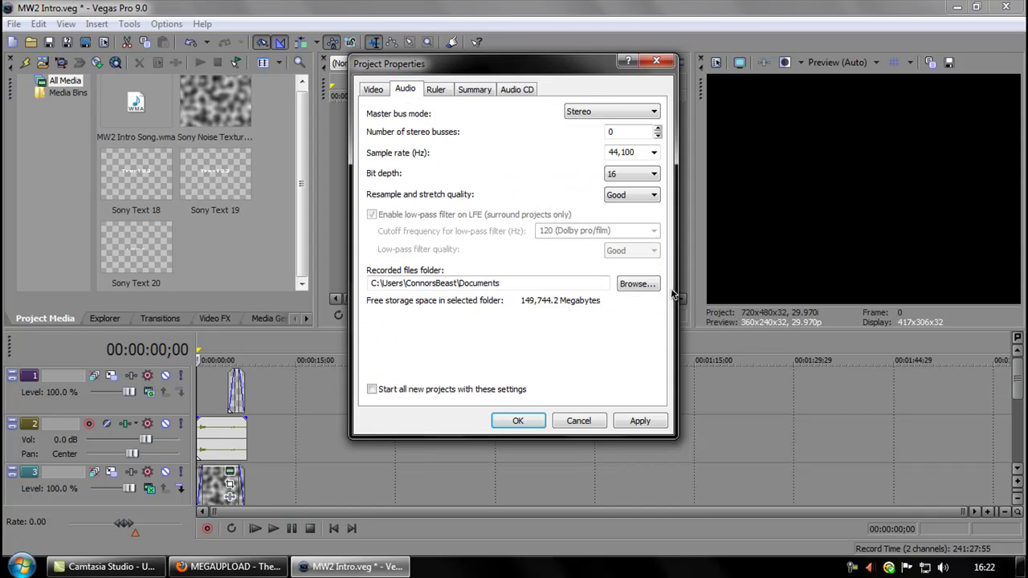
left_click(619, 196)
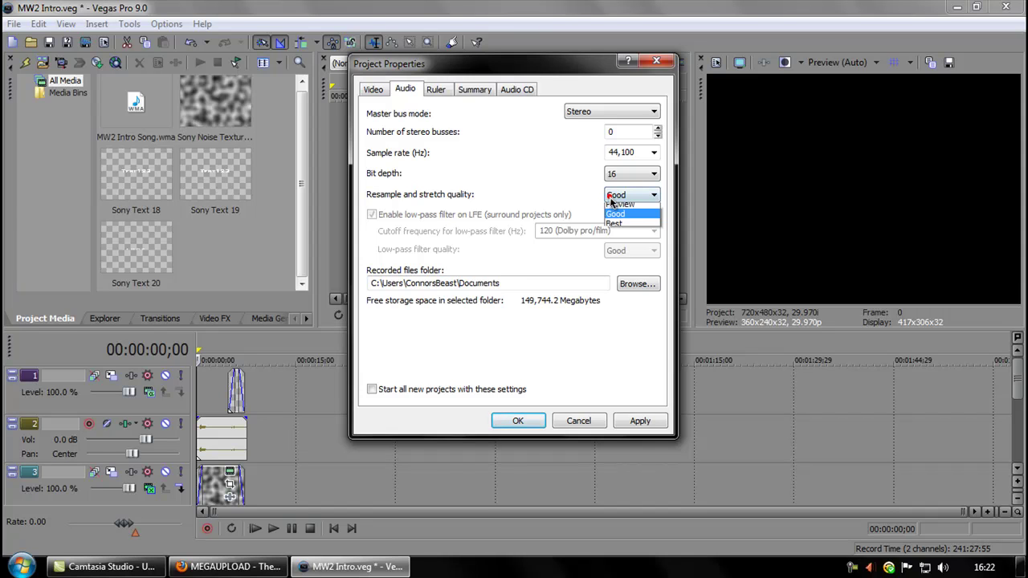
left_click(615, 229)
left_click(640, 421)
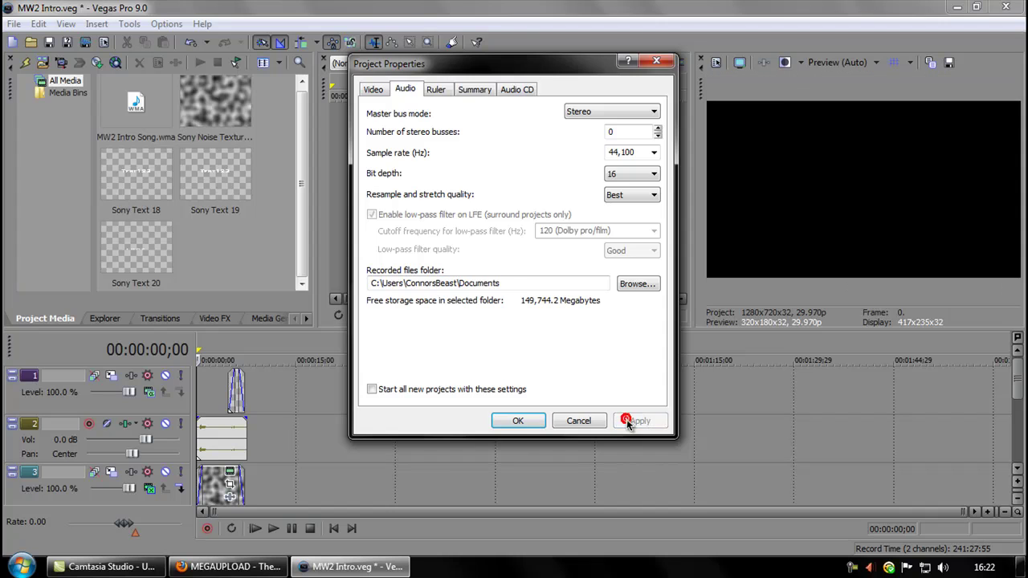
left_click(518, 423)
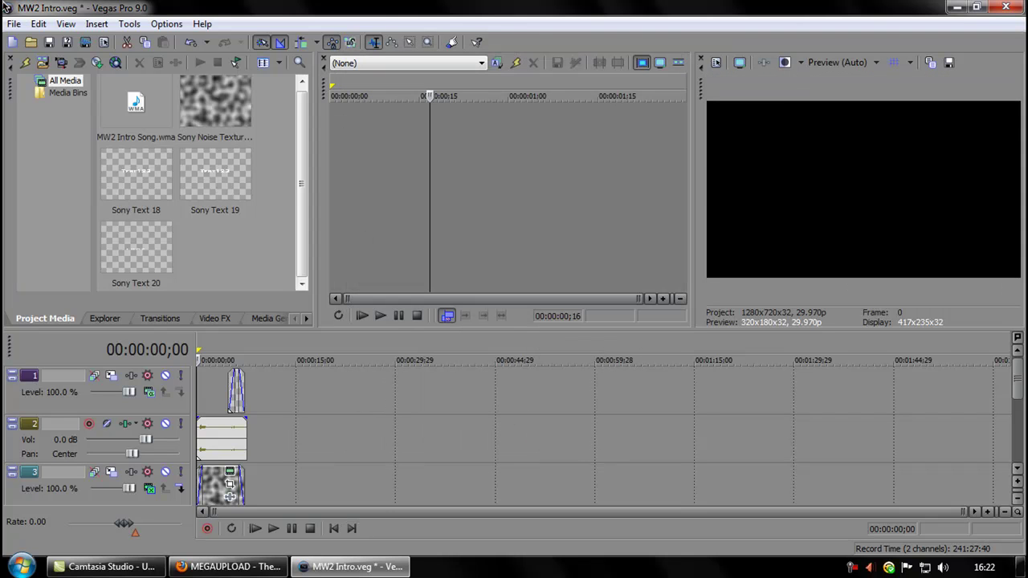
Step: Render Test123.wmv to YouTube Videos as Windows Media Video V11, 8 Mbps HD 1080-30p
left_click(14, 24)
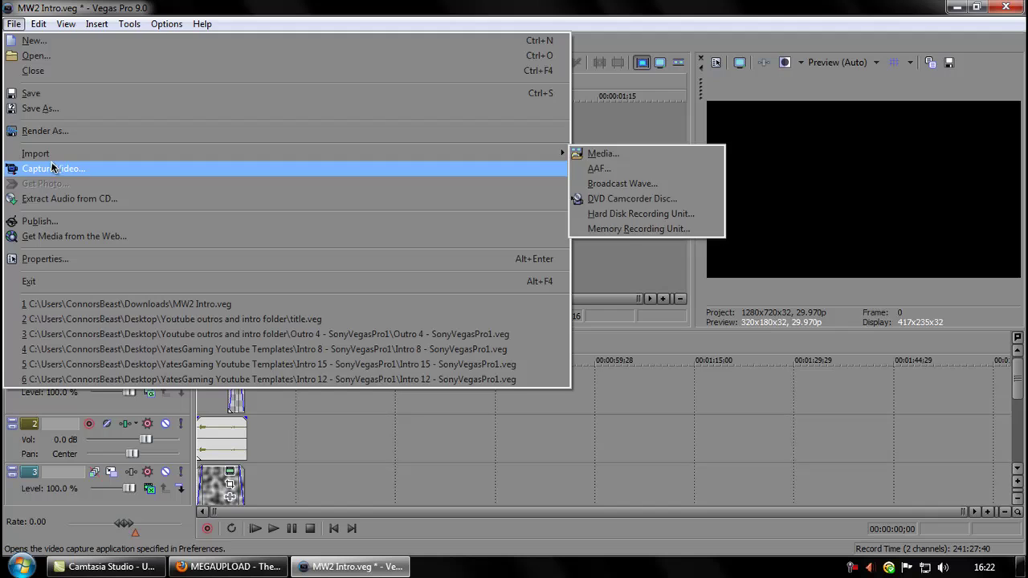
left_click(50, 132)
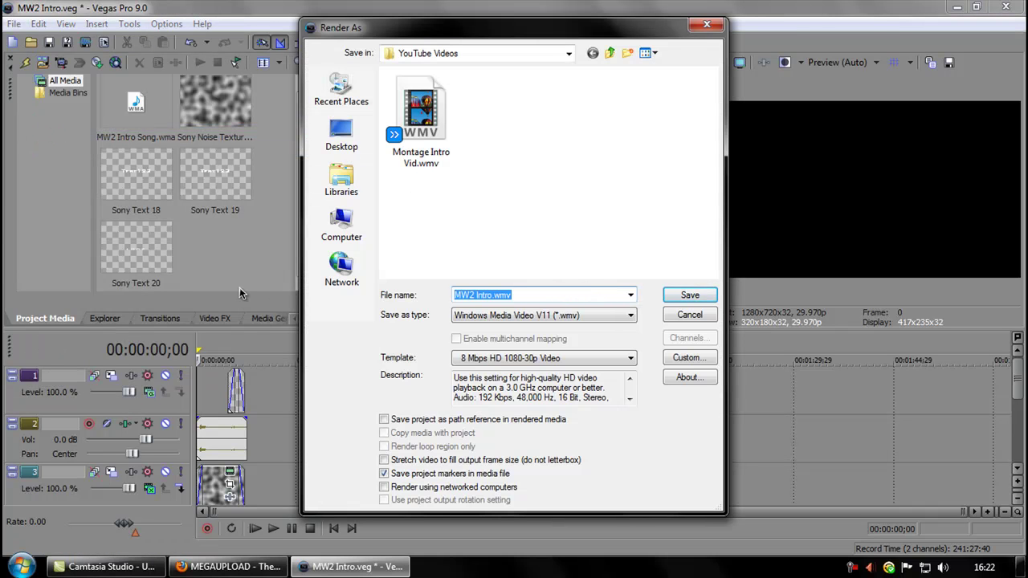
key("BackSpace")
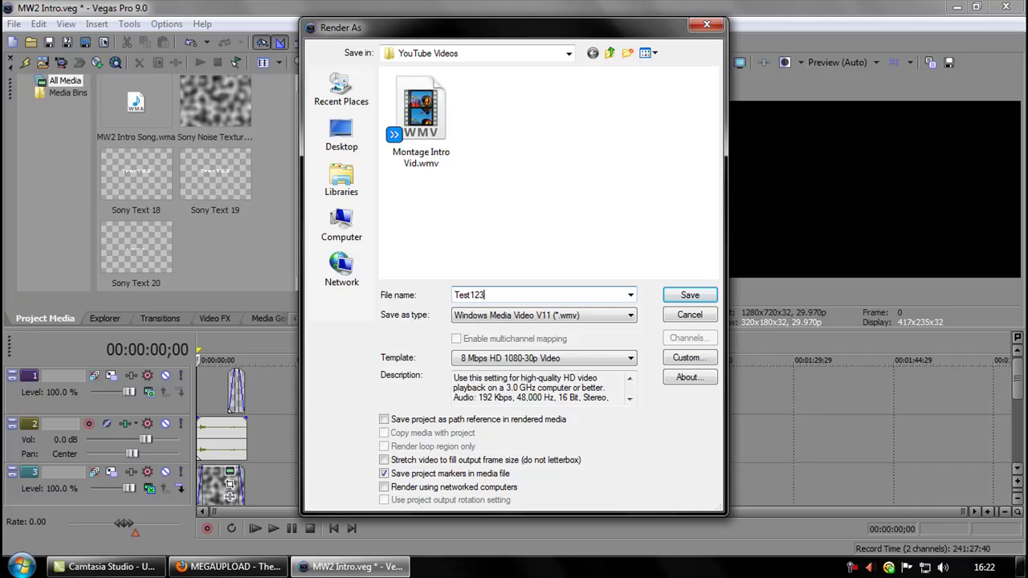
left_click(545, 320)
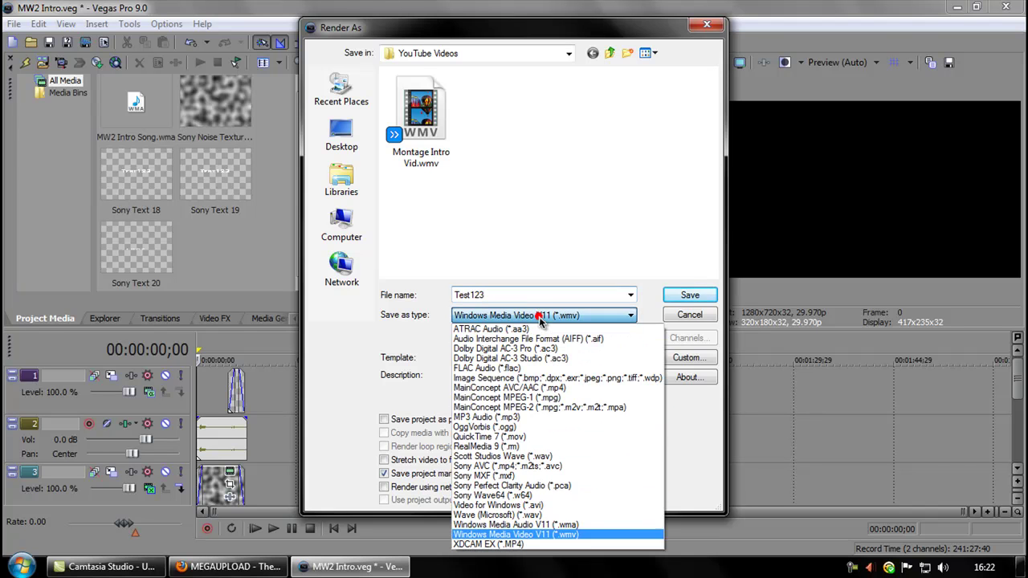
left_click(523, 536)
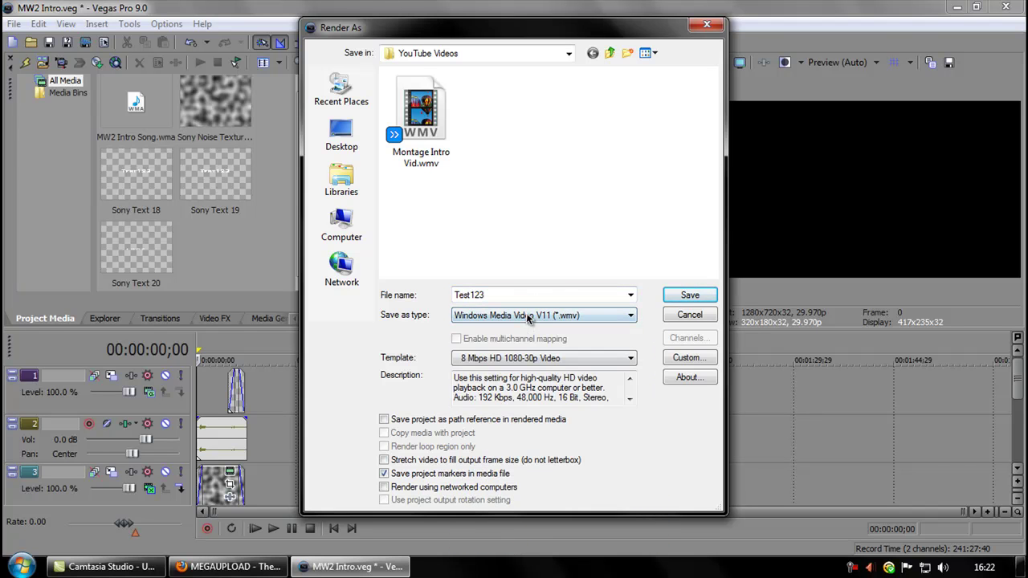
left_click(520, 358)
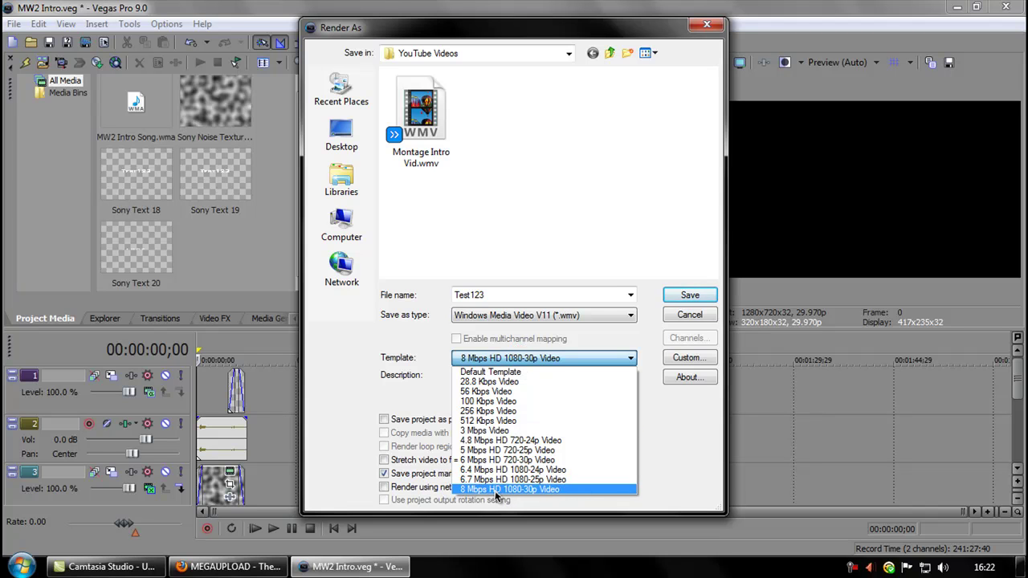
left_click(496, 492)
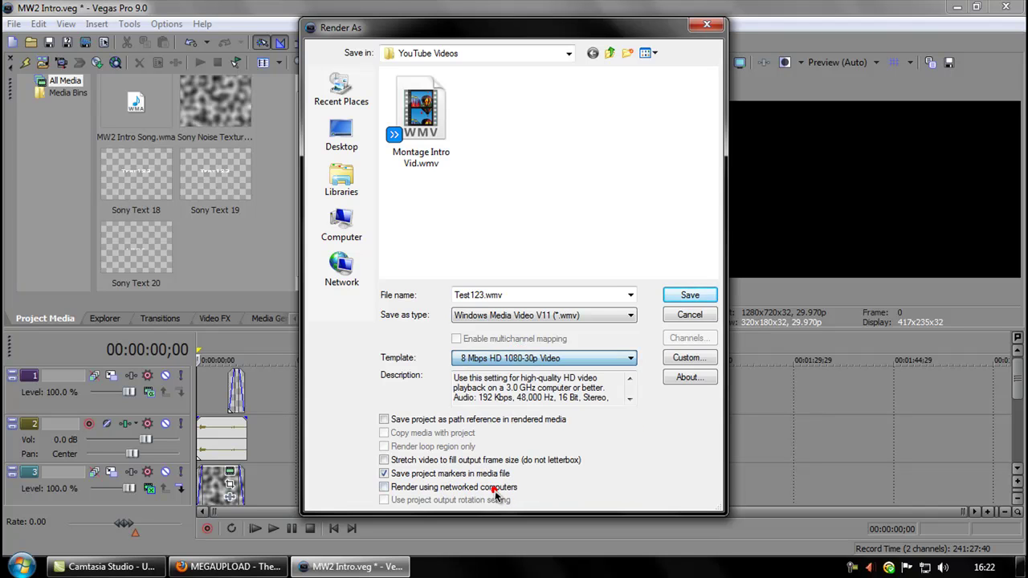
left_click(676, 298)
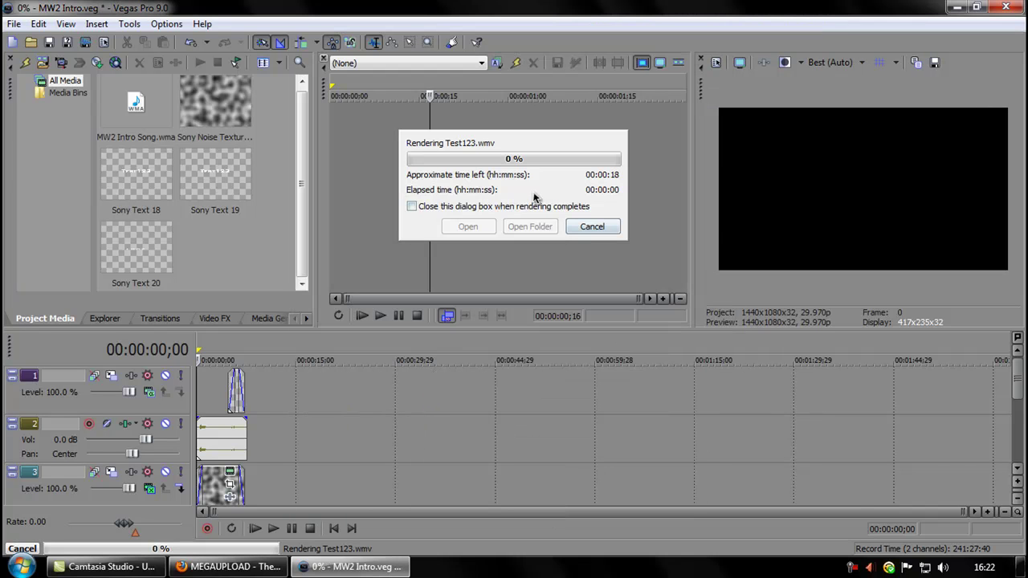